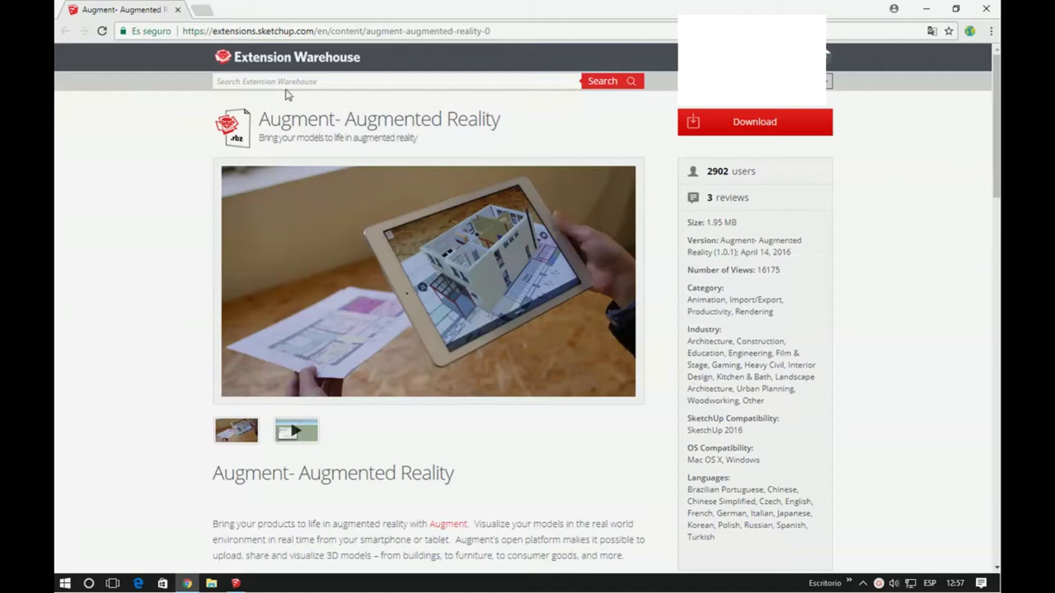
Look over the Augment extension page and skim through its promo video
{"action": "left_click_drag", "start_coordinate": [262, 121], "coordinate": [500, 125]}
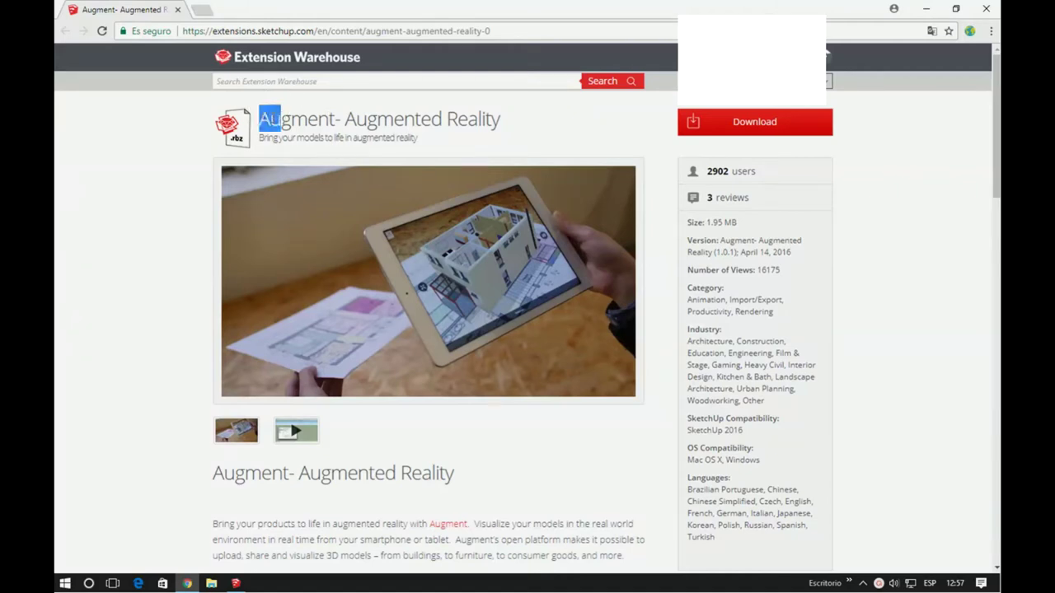
{"action": "left_click", "coordinate": [519, 123]}
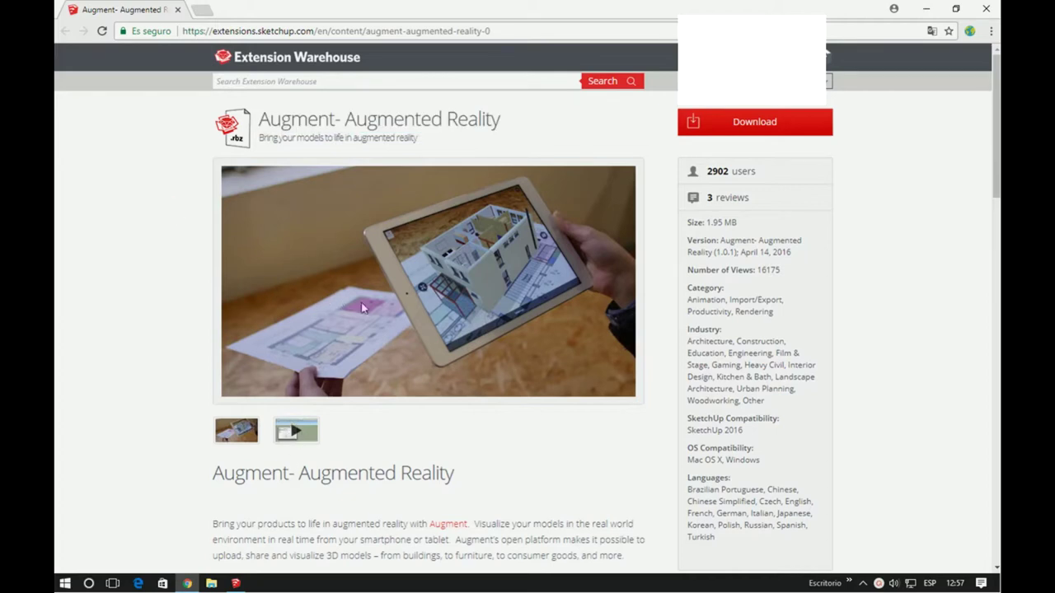
{"action": "left_click", "coordinate": [296, 432]}
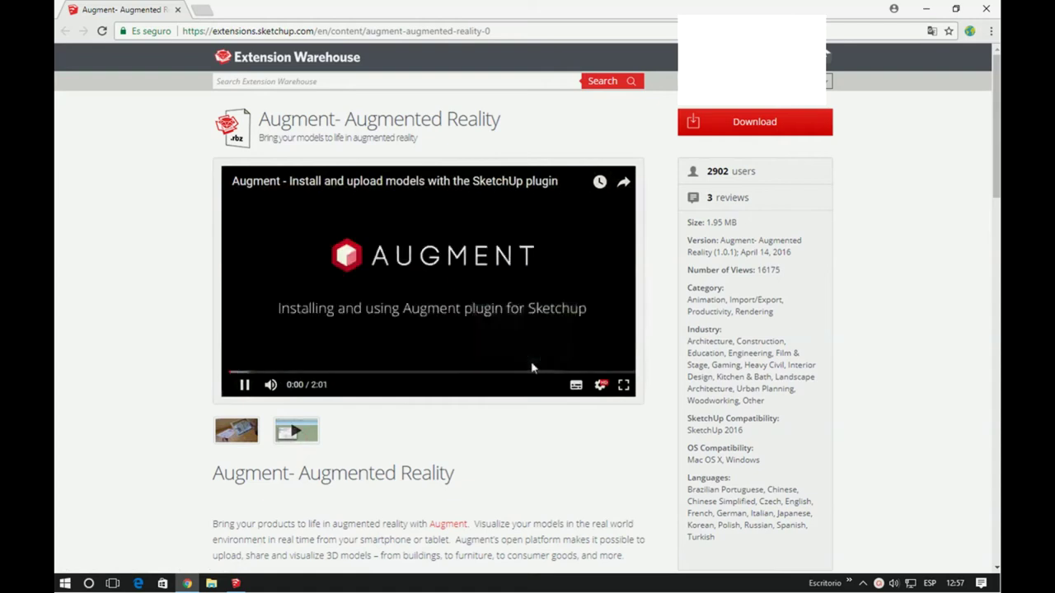
{"action": "left_click", "coordinate": [547, 372]}
{"action": "left_click", "coordinate": [565, 372]}
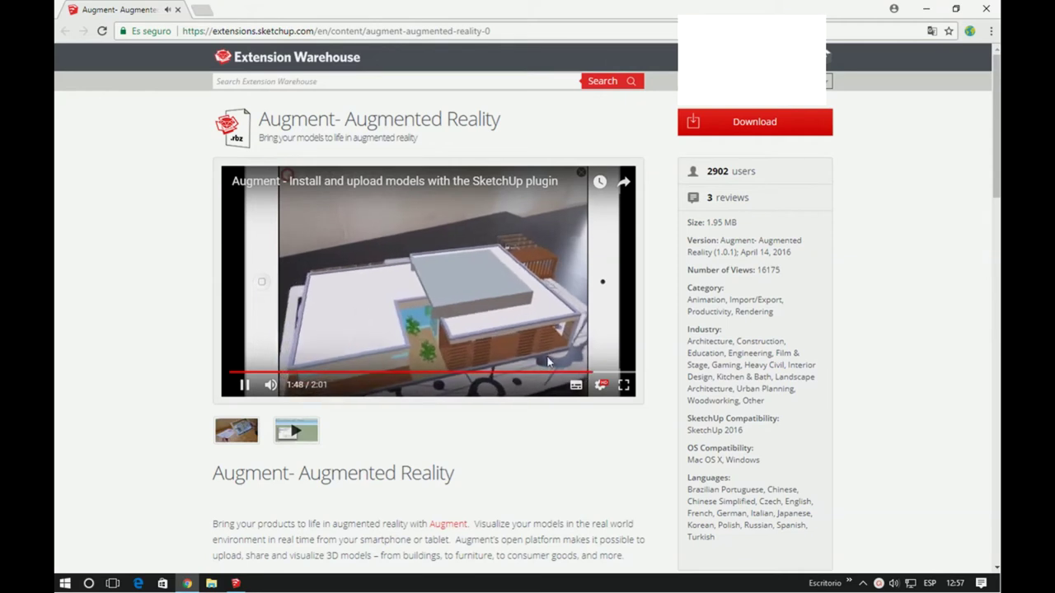
{"action": "left_click", "coordinate": [253, 426]}
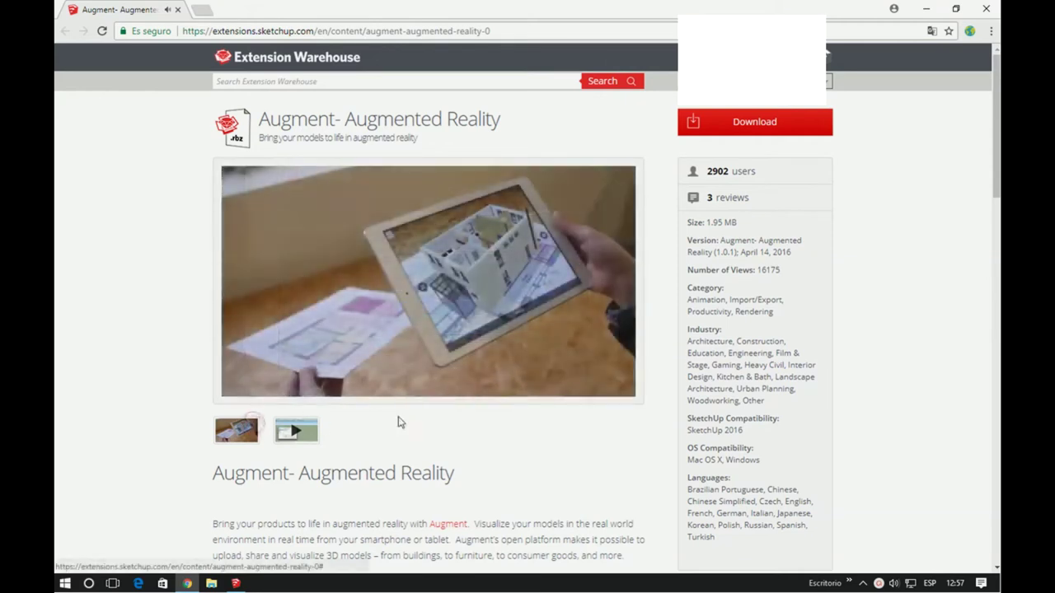
{"action": "scroll", "coordinate": [424, 395], "scroll_direction": "down", "scroll_amount": 3}
{"action": "scroll", "coordinate": [424, 396], "scroll_direction": "down", "scroll_amount": 1}
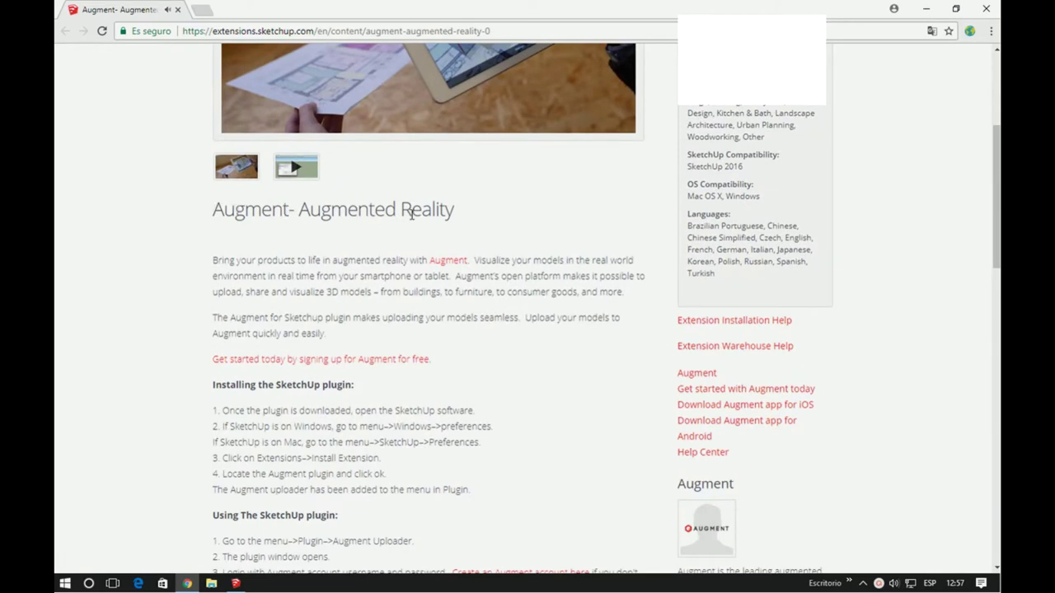
{"action": "scroll", "coordinate": [408, 272], "scroll_direction": "down", "scroll_amount": 1}
{"action": "scroll", "coordinate": [429, 309], "scroll_direction": "up", "scroll_amount": 5}
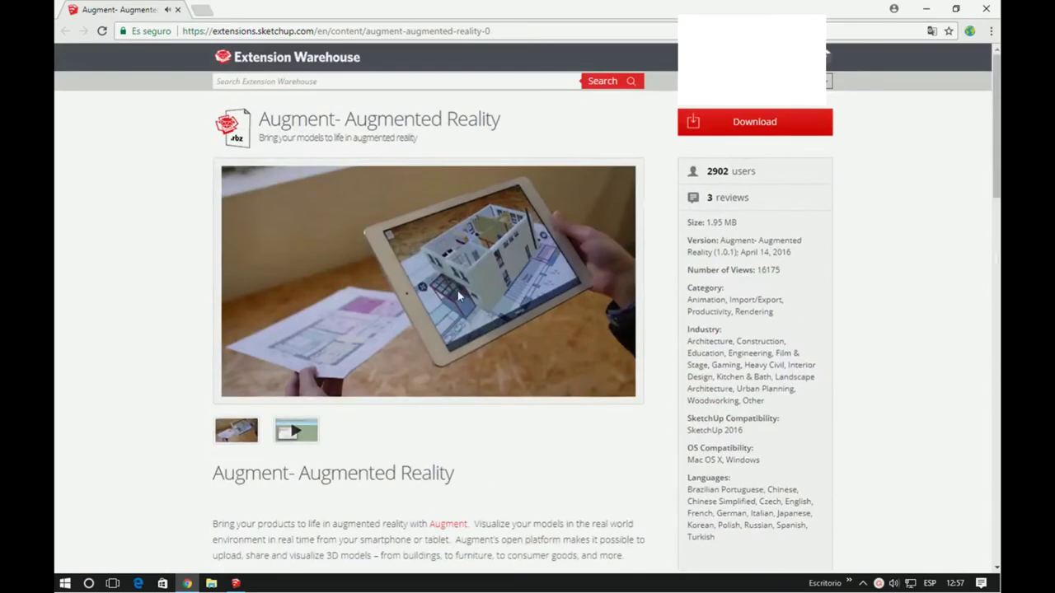
Download the Augment extension file and dismiss the thank-you message
{"action": "left_click", "coordinate": [729, 130]}
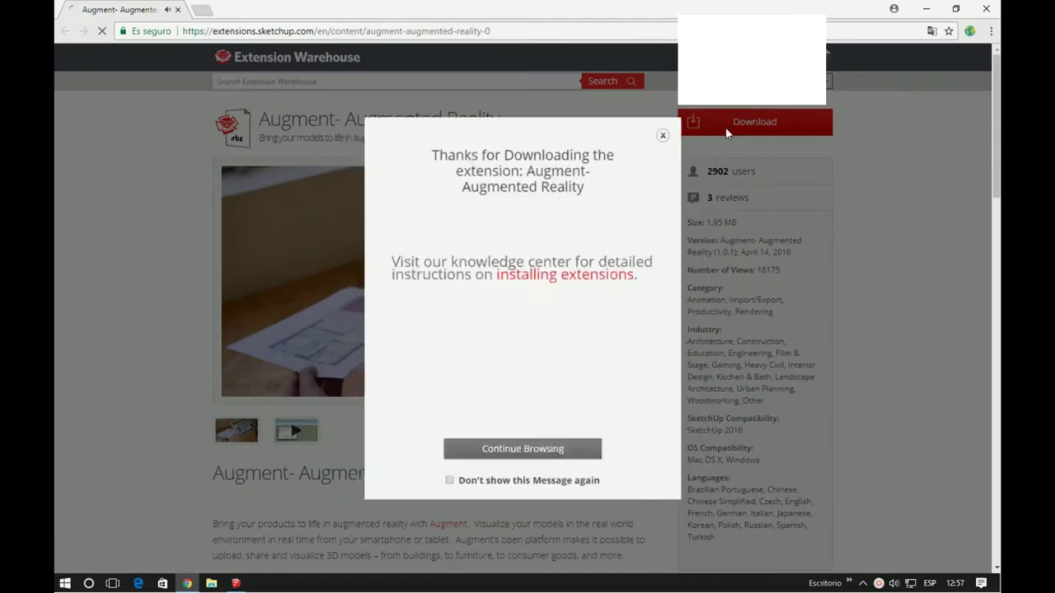
{"action": "left_click", "coordinate": [662, 120]}
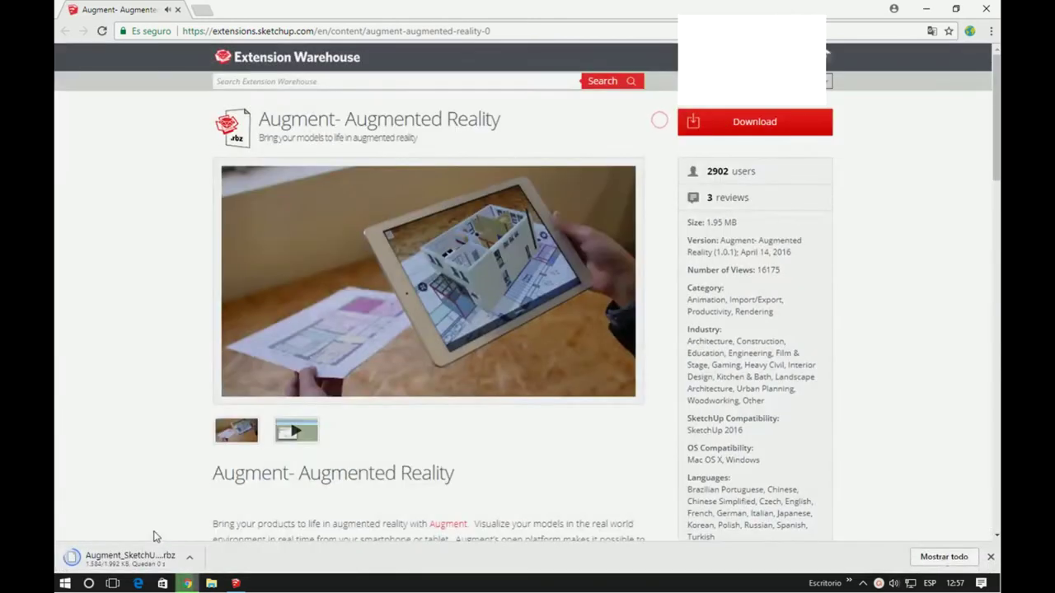
{"action": "scroll", "coordinate": [156, 527], "scroll_direction": "down", "scroll_amount": 3}
{"action": "scroll", "coordinate": [162, 515], "scroll_direction": "down", "scroll_amount": 2}
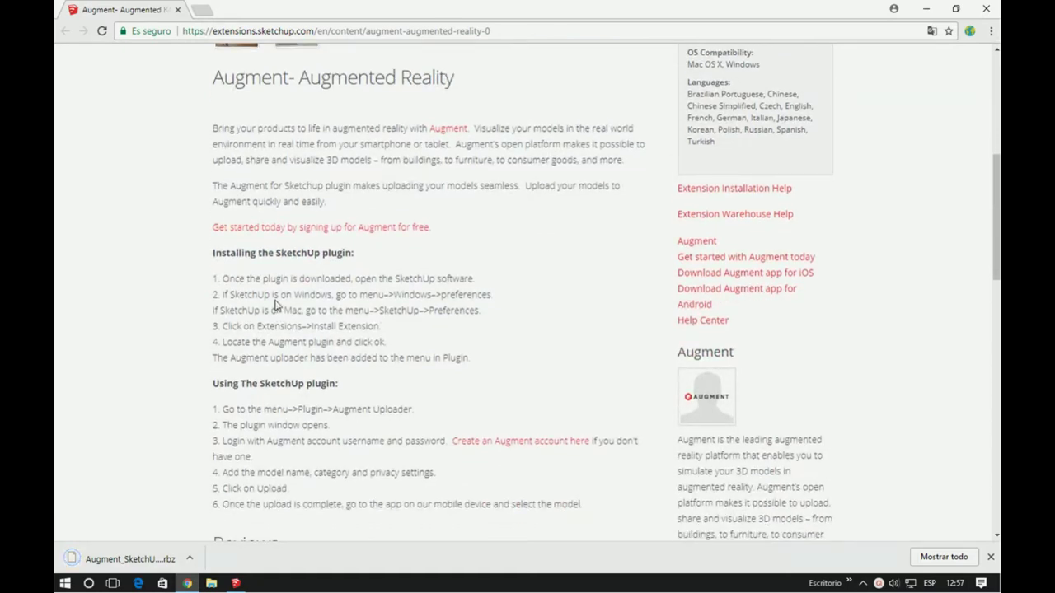
{"action": "scroll", "coordinate": [272, 309], "scroll_direction": "down", "scroll_amount": 2}
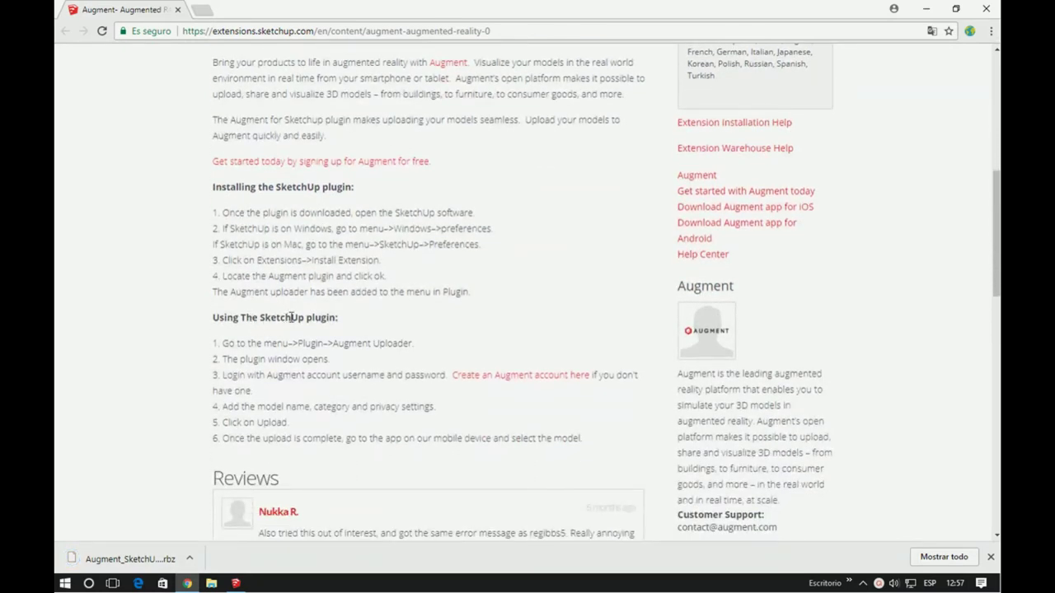
Open the Augment account sign-up page in a new tab, then return to the extension page
{"action": "left_click", "coordinate": [485, 381]}
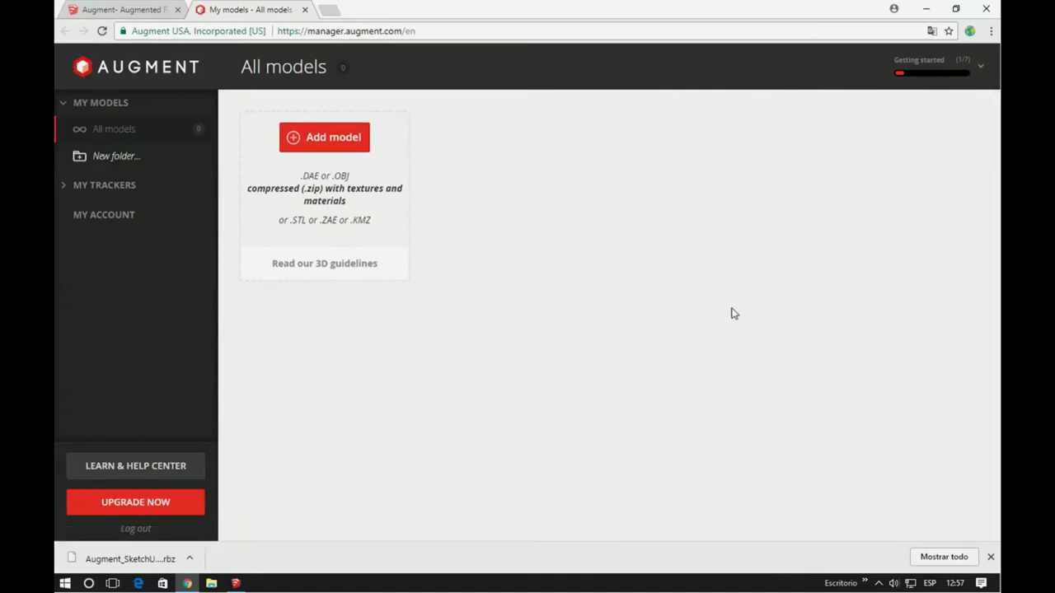
{"action": "left_click", "coordinate": [125, 8]}
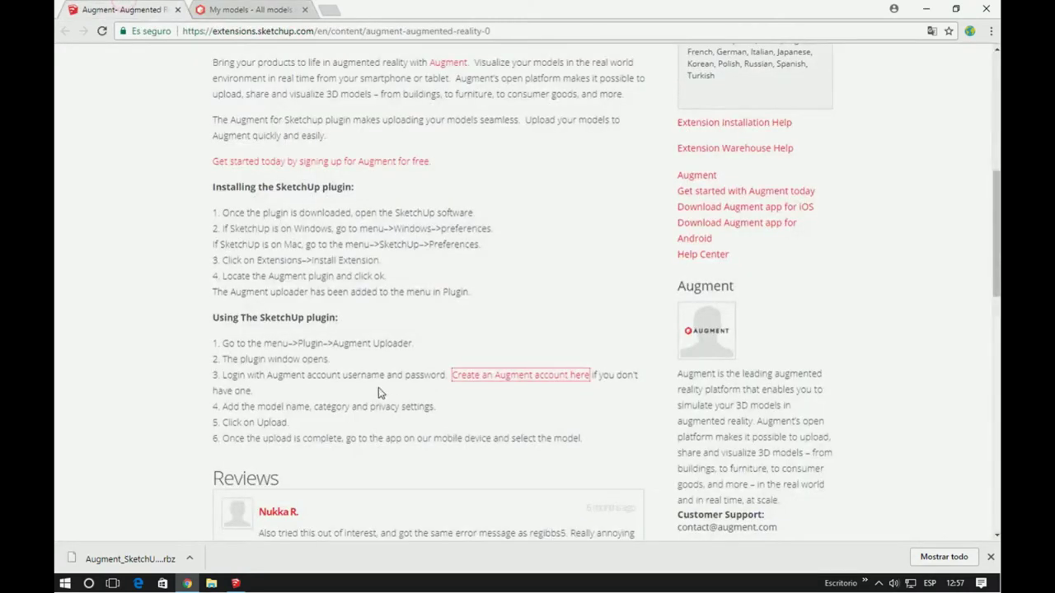
{"action": "scroll", "coordinate": [381, 394], "scroll_direction": "down", "scroll_amount": 1}
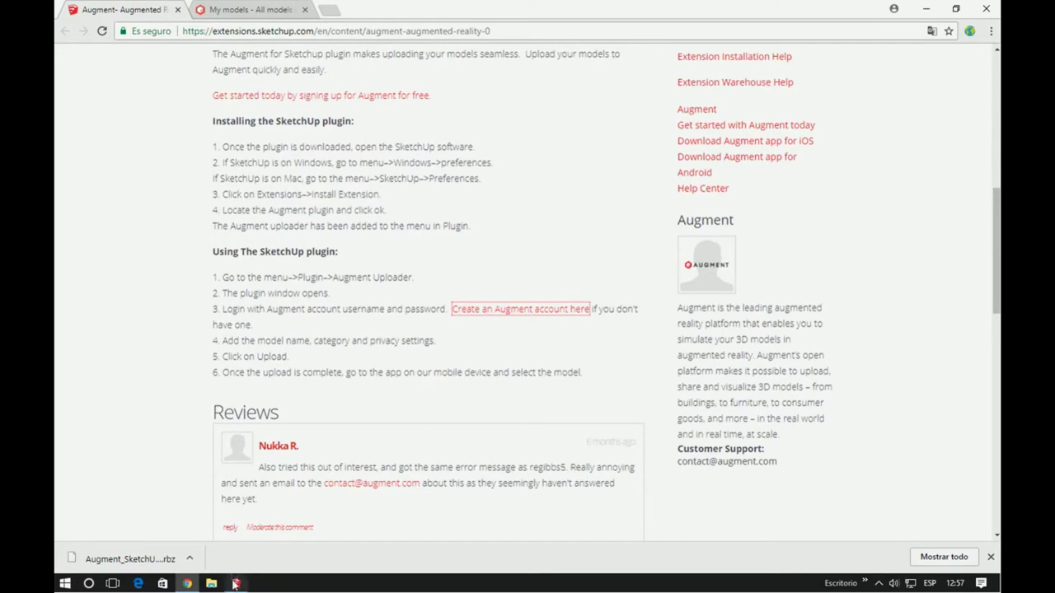
In the SketchUp house model, pan the view and place the camera at eye level by the house
{"action": "mouse_move", "coordinate": [235, 583]}
{"action": "left_click", "coordinate": [243, 552]}
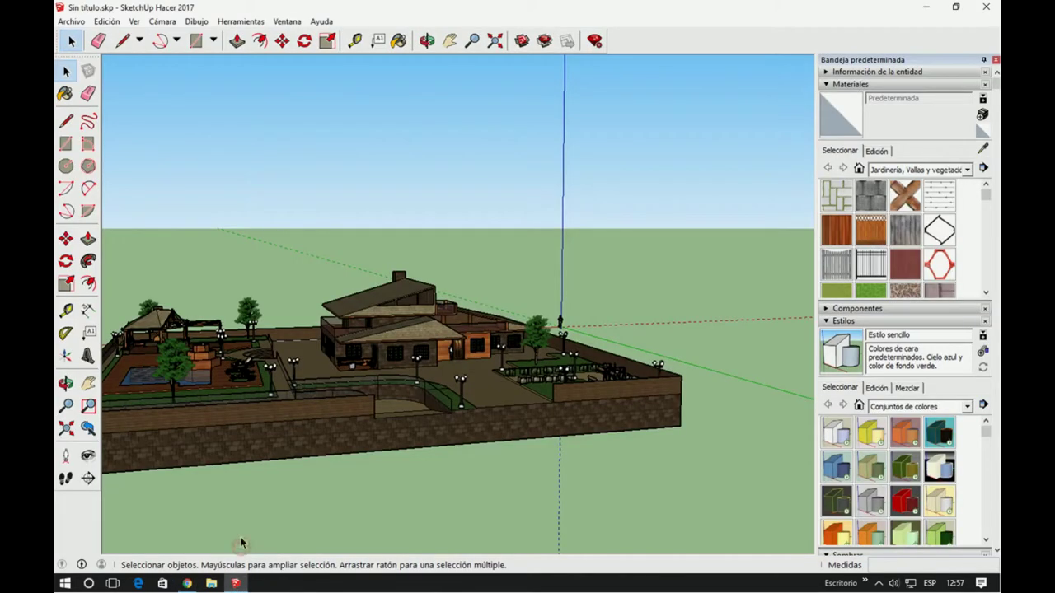
{"action": "scroll", "coordinate": [272, 424], "scroll_direction": "down", "scroll_amount": 2}
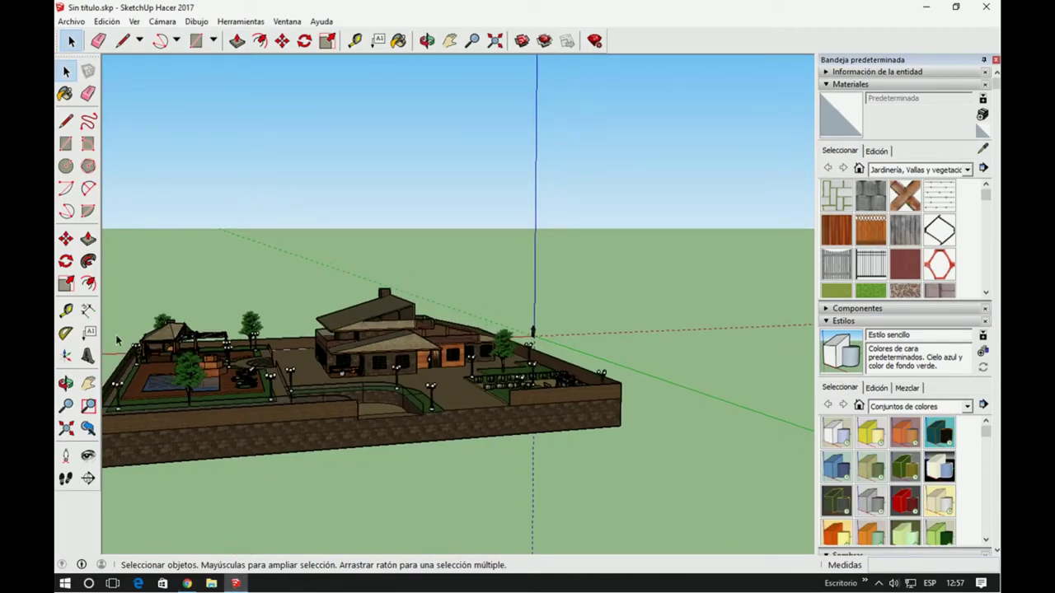
{"action": "left_click", "coordinate": [88, 383]}
{"action": "mouse_move", "coordinate": [350, 395]}
{"action": "left_mouse_down"}
{"action": "mouse_move", "coordinate": [426, 398]}
{"action": "mouse_move", "coordinate": [409, 402]}
{"action": "left_mouse_up"}
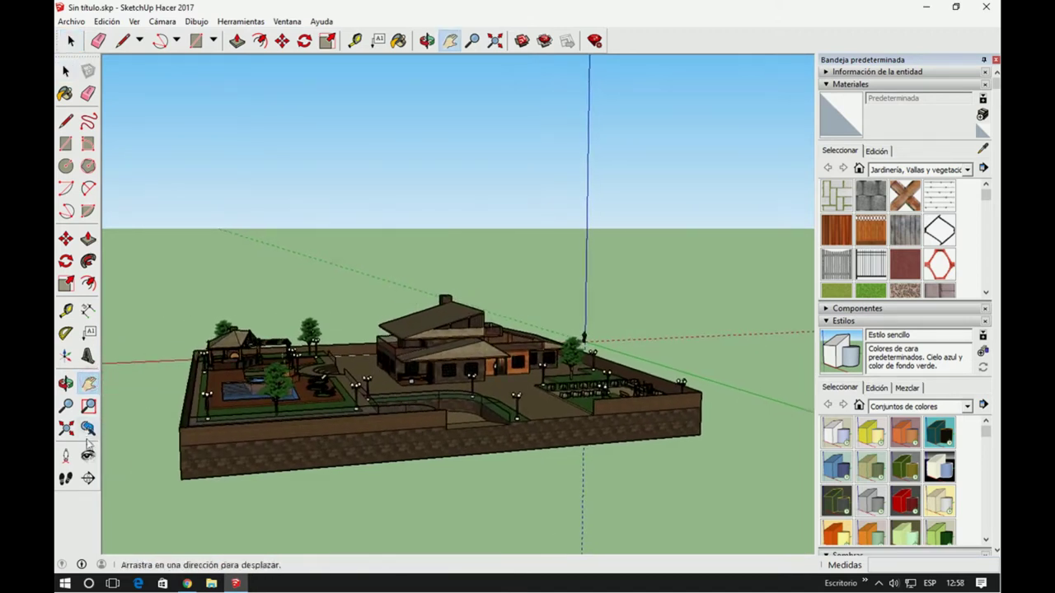
{"action": "left_click", "coordinate": [66, 455]}
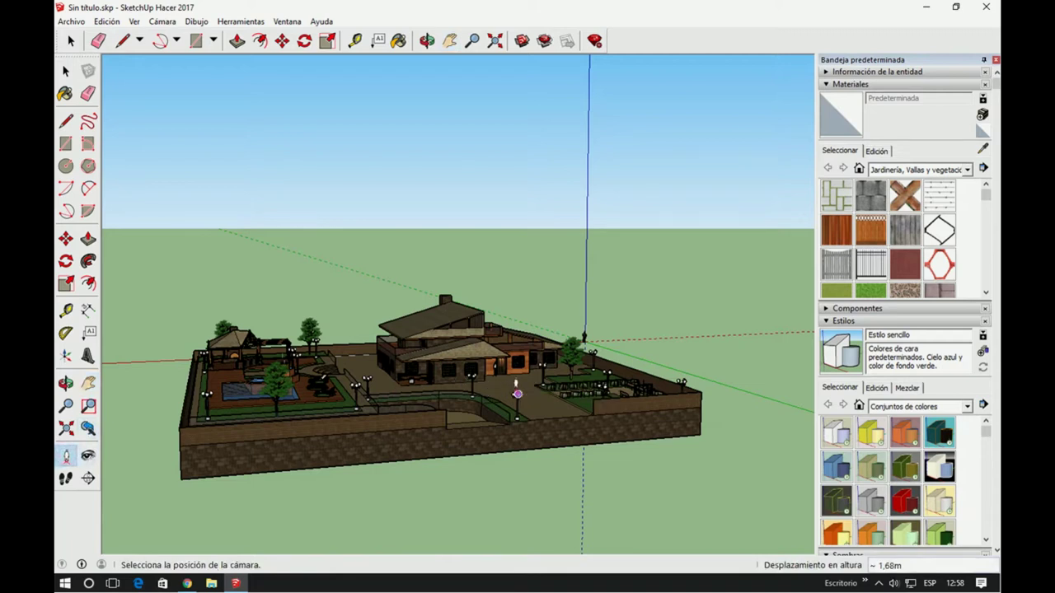
{"action": "left_click", "coordinate": [518, 394]}
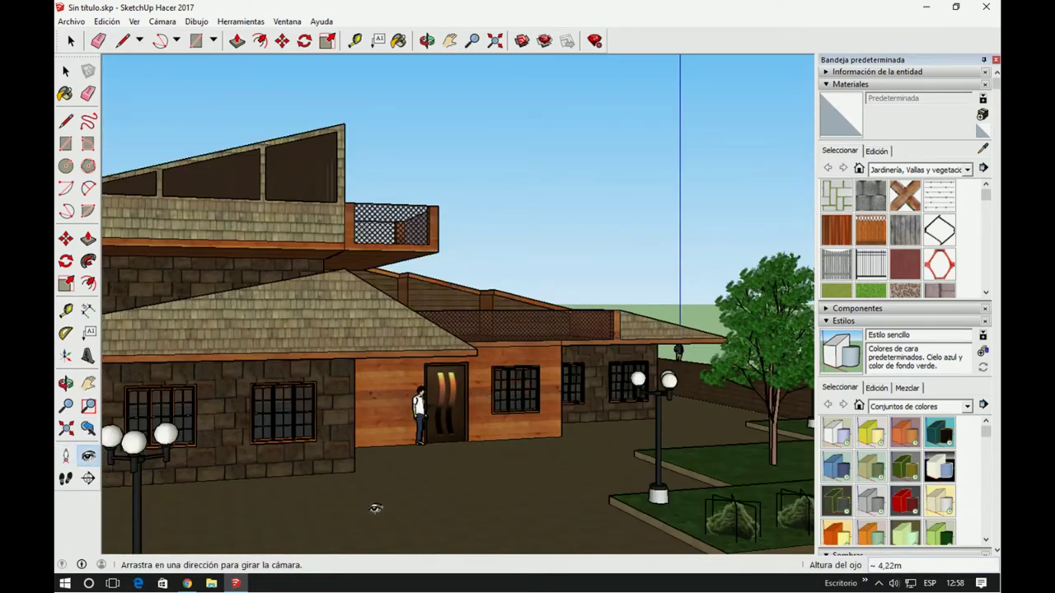
Walk past the house and fountain toward the pavilion, then rise above the pool
{"action": "left_click", "coordinate": [66, 480]}
{"action": "mouse_move", "coordinate": [457, 495]}
{"action": "left_mouse_down"}
{"action": "mouse_move", "coordinate": [338, 490]}
{"action": "mouse_move", "coordinate": [396, 498]}
{"action": "mouse_move", "coordinate": [569, 450]}
{"action": "mouse_move", "coordinate": [300, 455]}
{"action": "mouse_move", "coordinate": [383, 450]}
{"action": "left_mouse_up"}
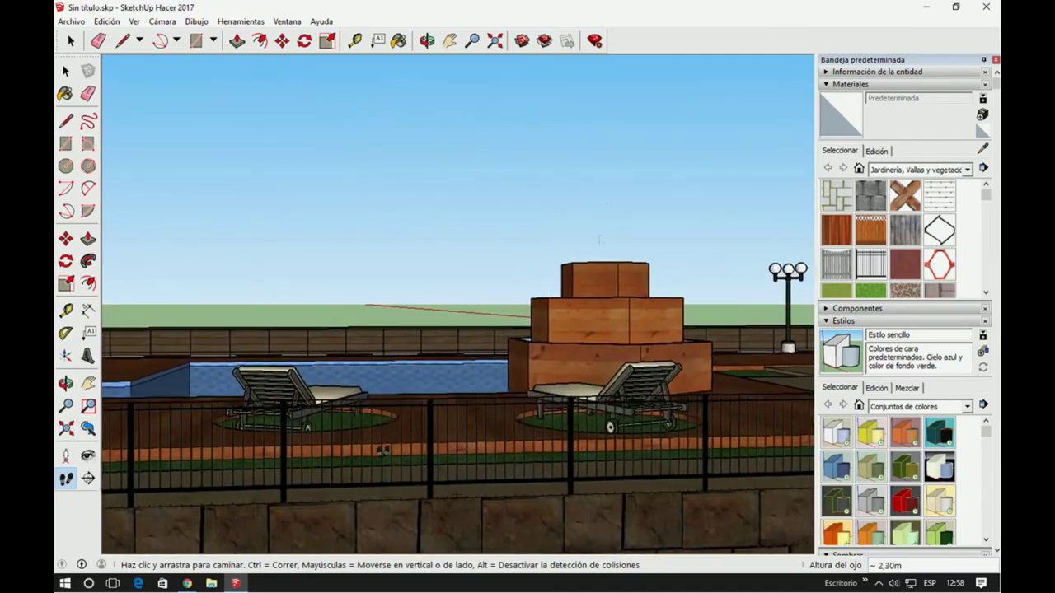
{"action": "left_click_drag", "start_coordinate": [383, 450], "coordinate": [616, 467]}
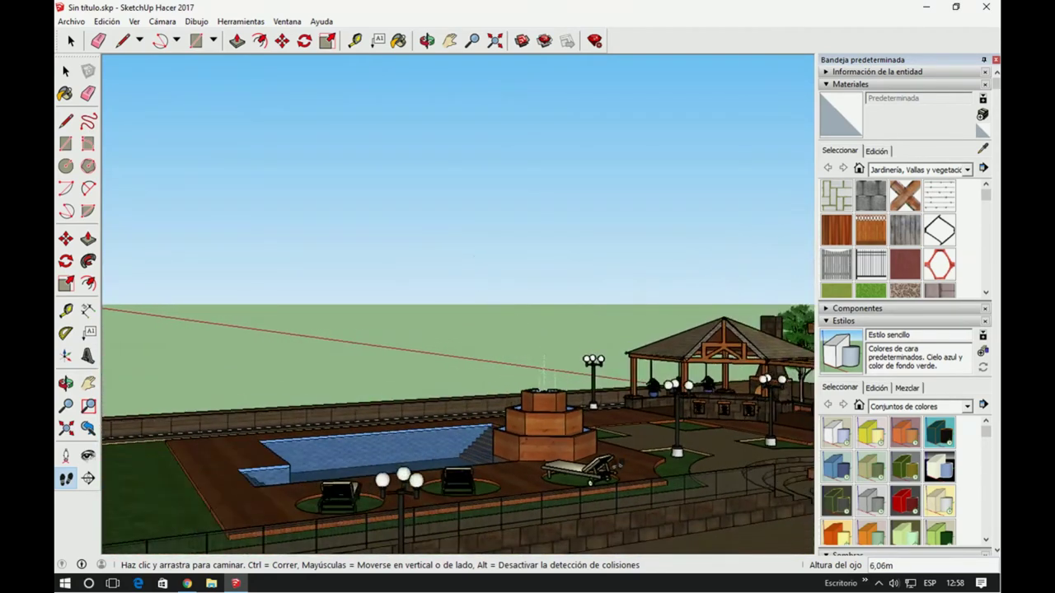
{"action": "mouse_move", "coordinate": [617, 467]}
{"action": "middle_mouse_down"}
{"action": "mouse_move", "coordinate": [702, 464]}
{"action": "mouse_move", "coordinate": [691, 432]}
{"action": "mouse_move", "coordinate": [556, 347]}
{"action": "mouse_move", "coordinate": [685, 314]}
{"action": "mouse_move", "coordinate": [422, 361]}
{"action": "mouse_move", "coordinate": [437, 361]}
{"action": "middle_mouse_up"}
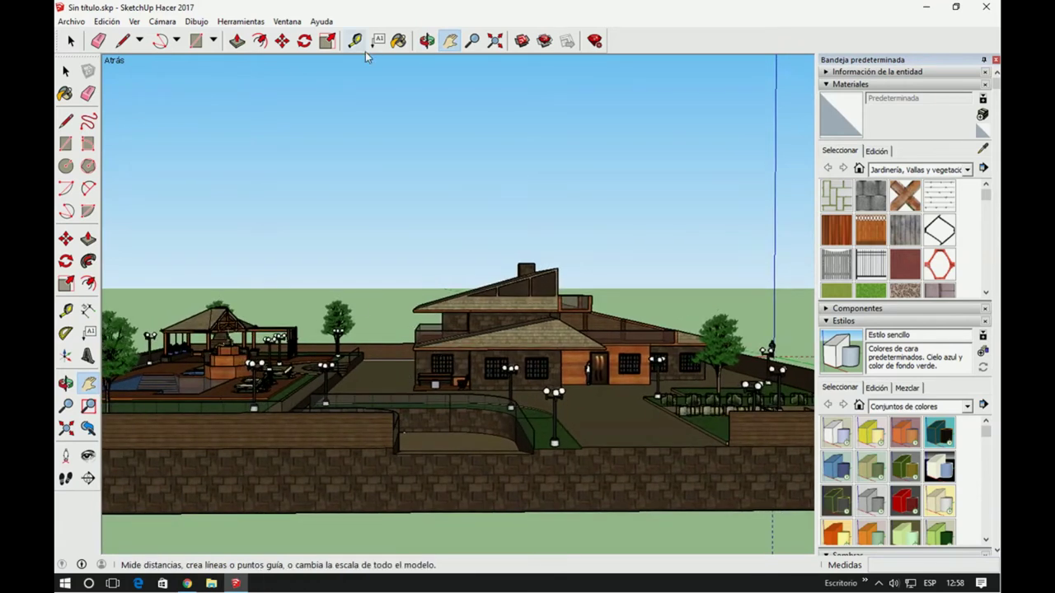
Open the Extension Manager and browse to the downloaded Augment file, cancelling the install
{"action": "left_click", "coordinate": [299, 23]}
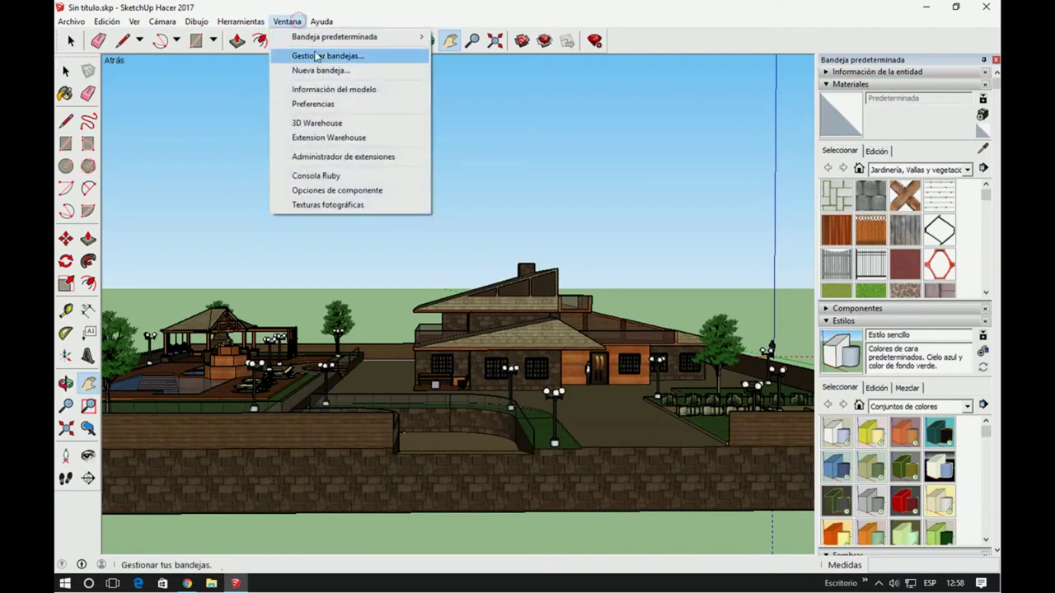
{"action": "left_click", "coordinate": [347, 158]}
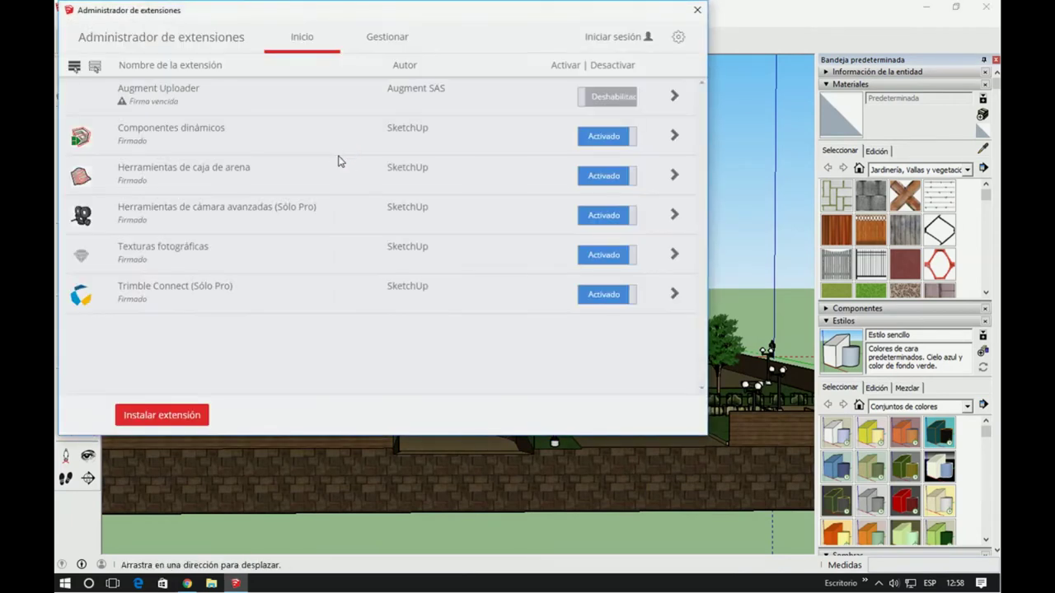
{"action": "left_click", "coordinate": [147, 418]}
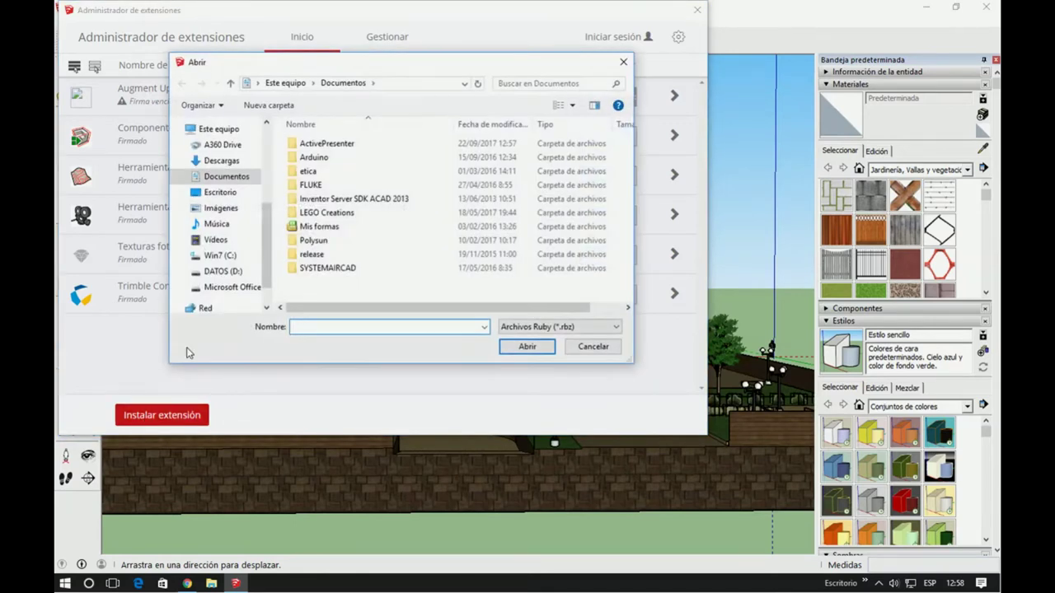
{"action": "left_click", "coordinate": [228, 161]}
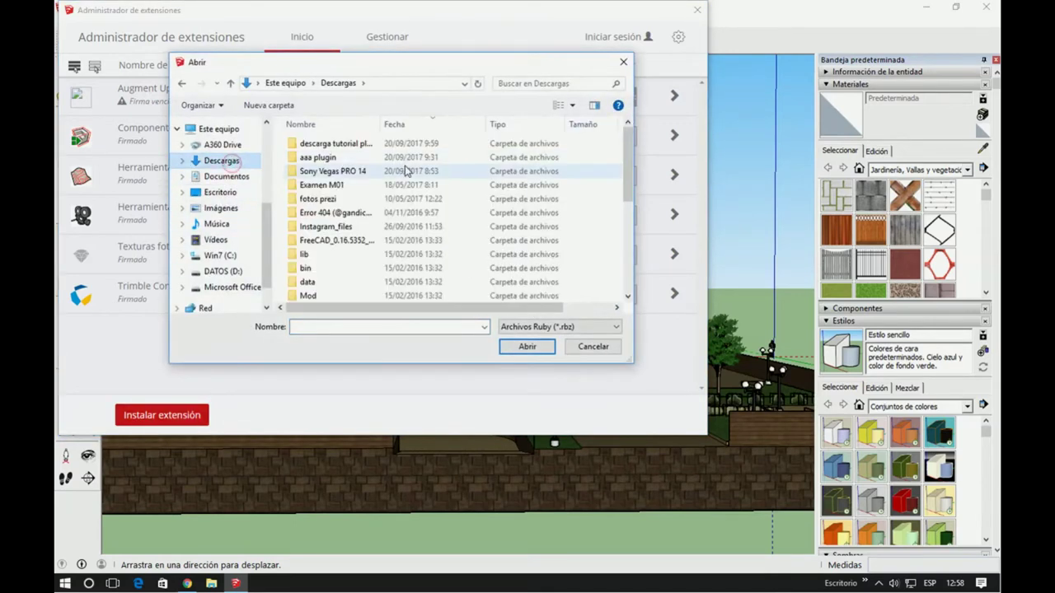
{"action": "scroll", "coordinate": [405, 170], "scroll_direction": "down", "scroll_amount": 5}
{"action": "left_click", "coordinate": [370, 230]}
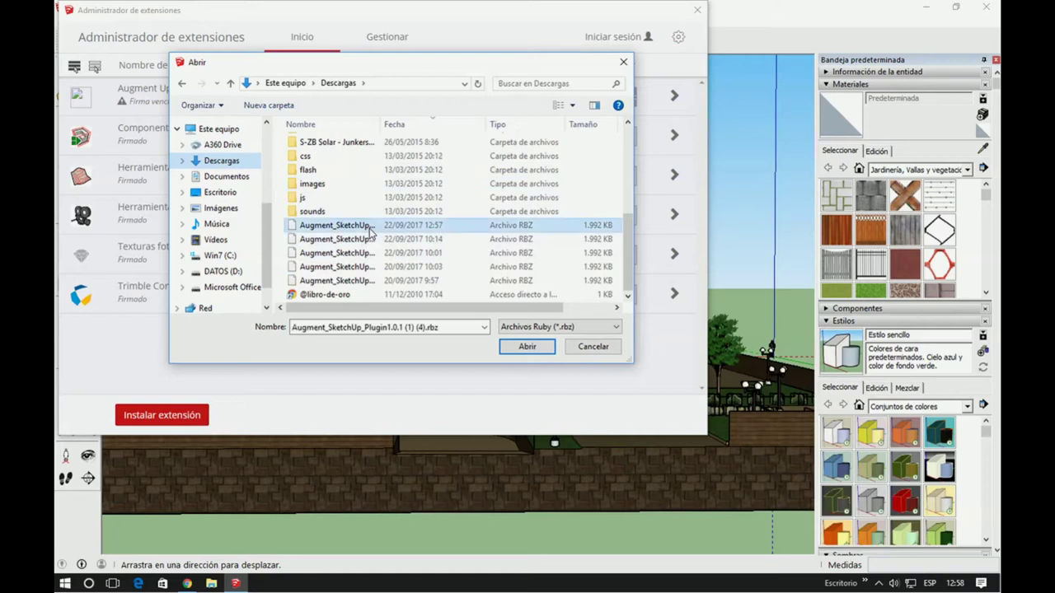
{"action": "left_click", "coordinate": [623, 62]}
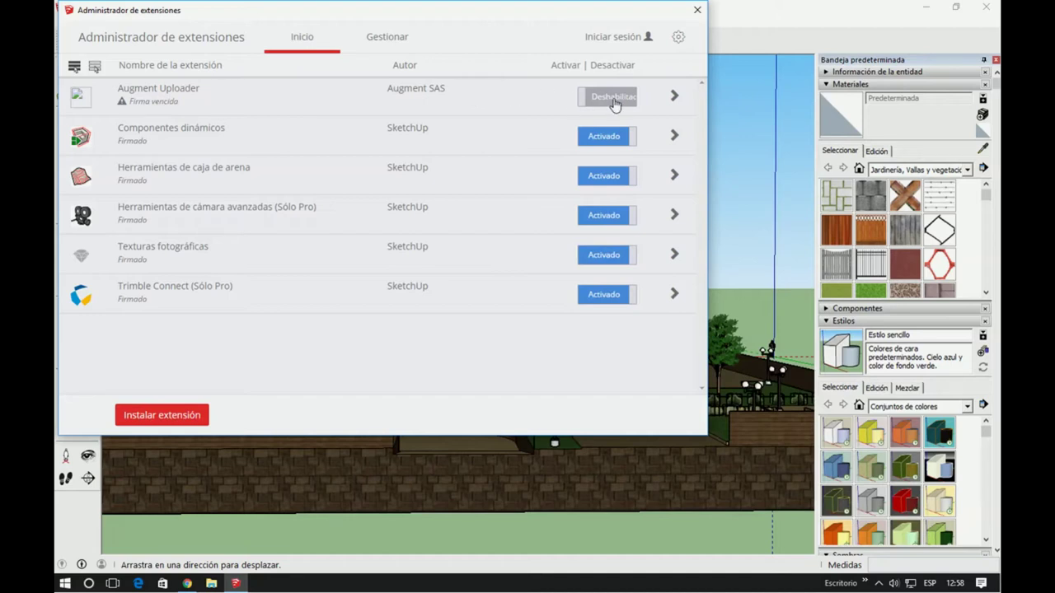
Enable Augment Uploader, apply the changes and close the Extension Manager
{"action": "left_click", "coordinate": [614, 99]}
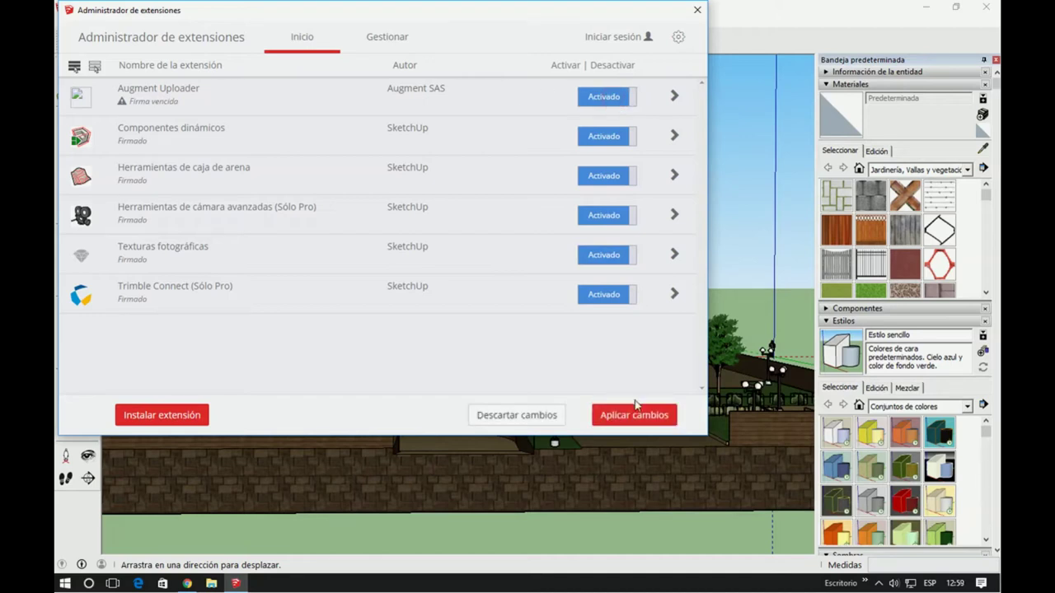
{"action": "left_click", "coordinate": [610, 103]}
{"action": "left_click", "coordinate": [610, 103]}
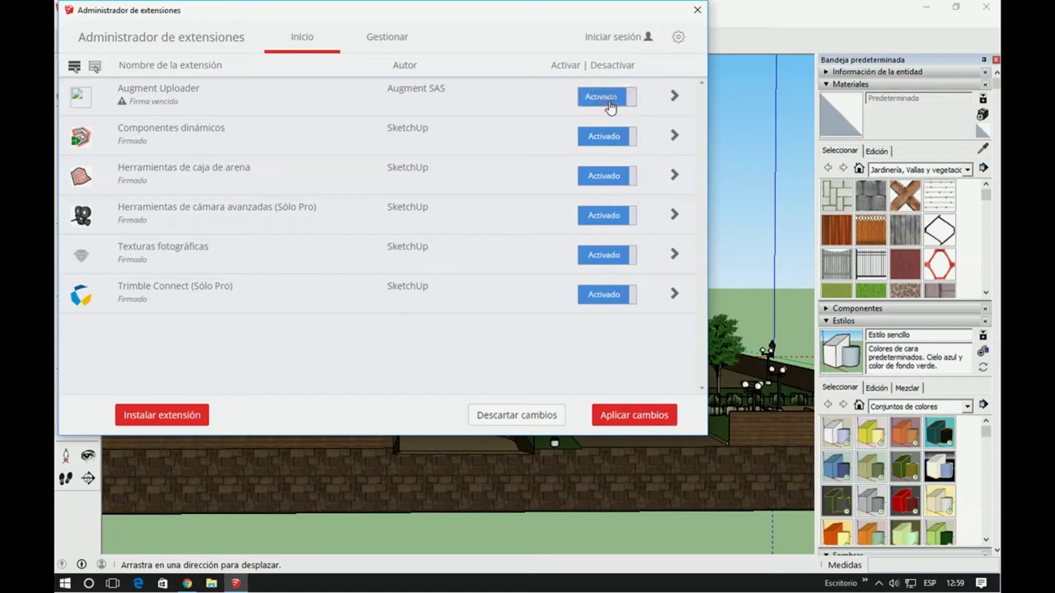
{"action": "left_click", "coordinate": [613, 422]}
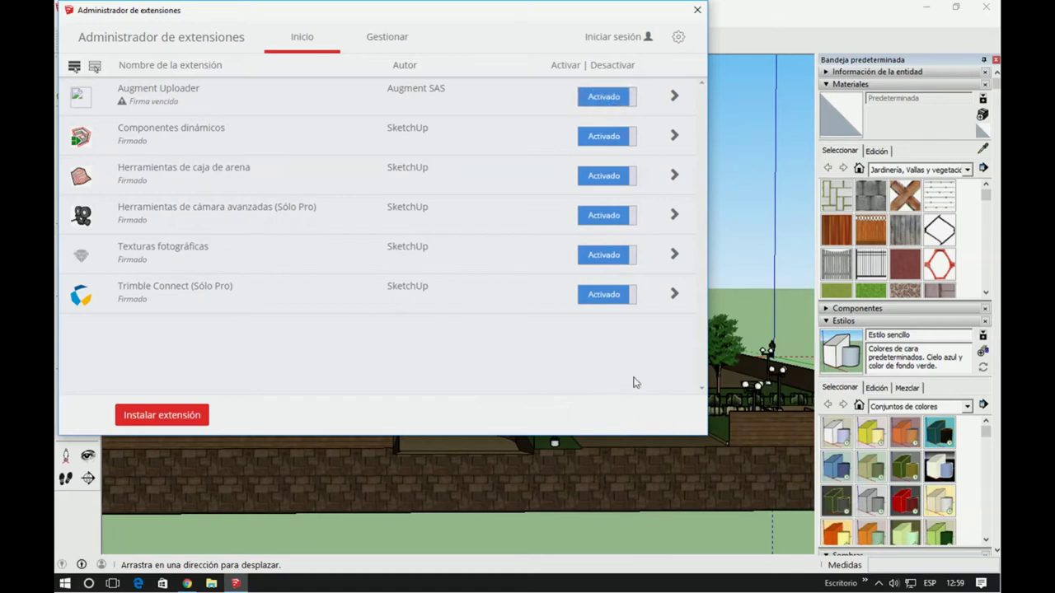
{"action": "left_click", "coordinate": [694, 10]}
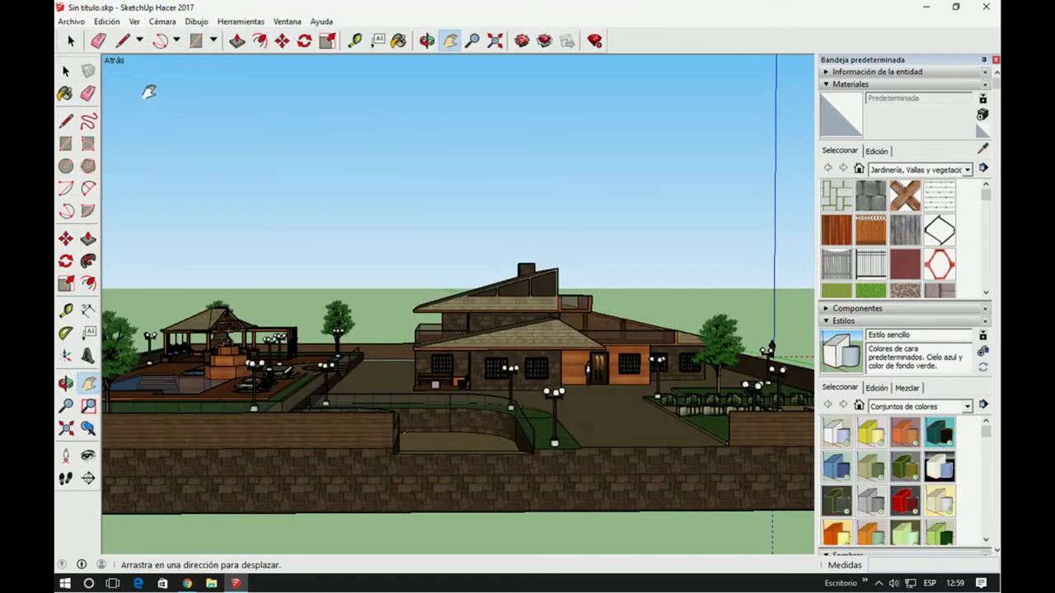
Turn on the Augment toolbar from Ver > Barras de herramientas and close the list
{"action": "left_click", "coordinate": [135, 22]}
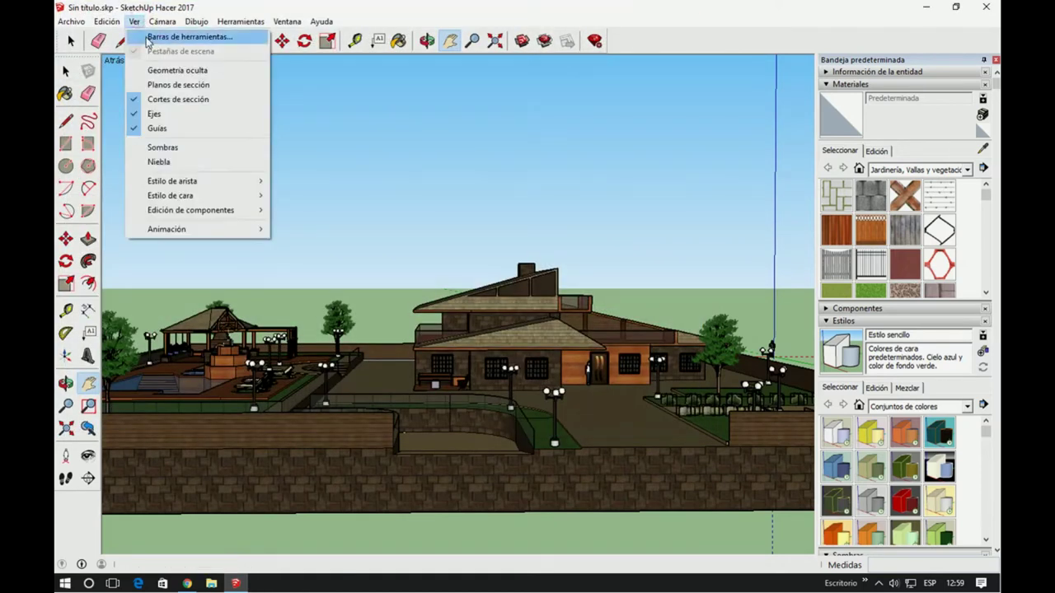
{"action": "left_click", "coordinate": [158, 37]}
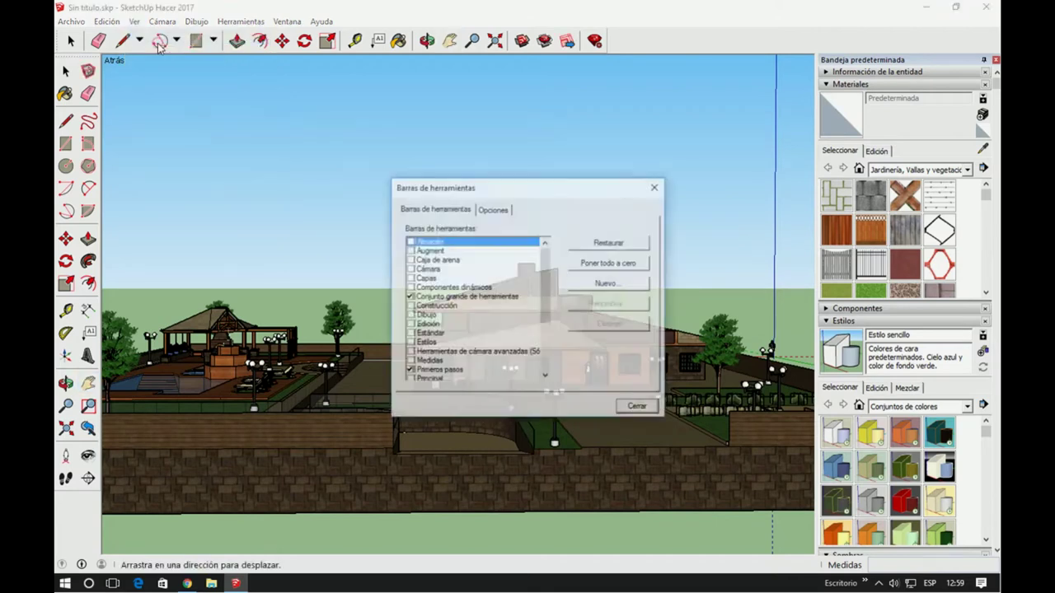
{"action": "left_click", "coordinate": [411, 250]}
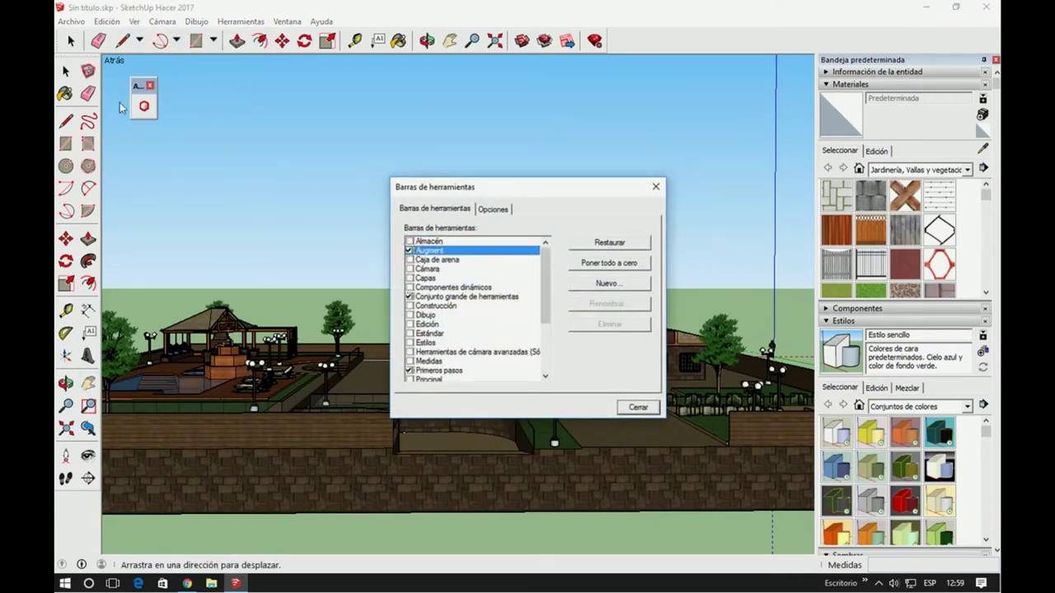
{"action": "left_click", "coordinate": [656, 186]}
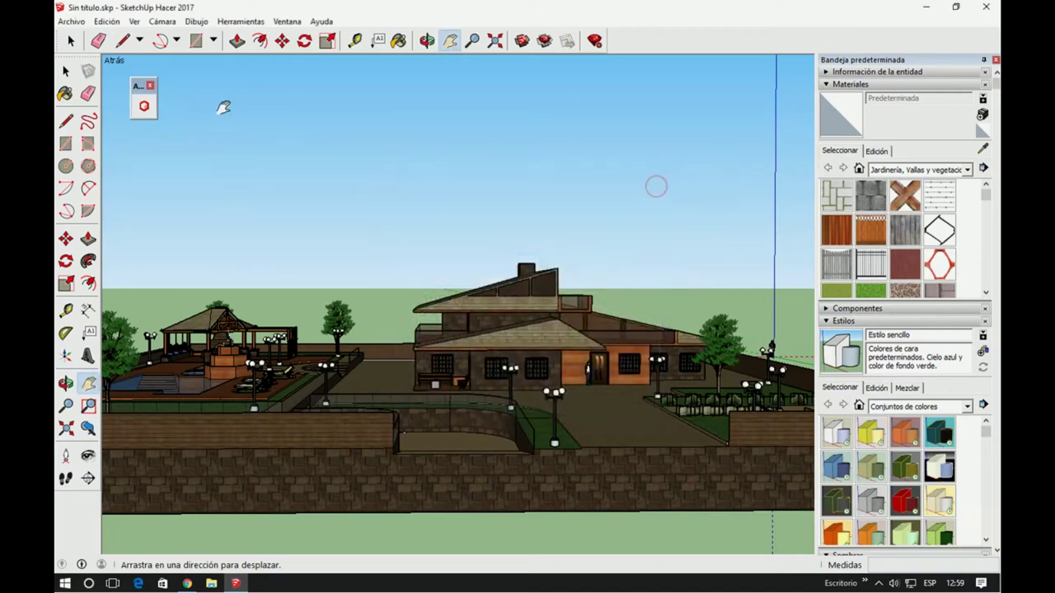
In the Augment upload form, name the model 'Casa' and enter the description 'qtiq34htq3th8q3tq'
{"action": "left_click", "coordinate": [145, 108]}
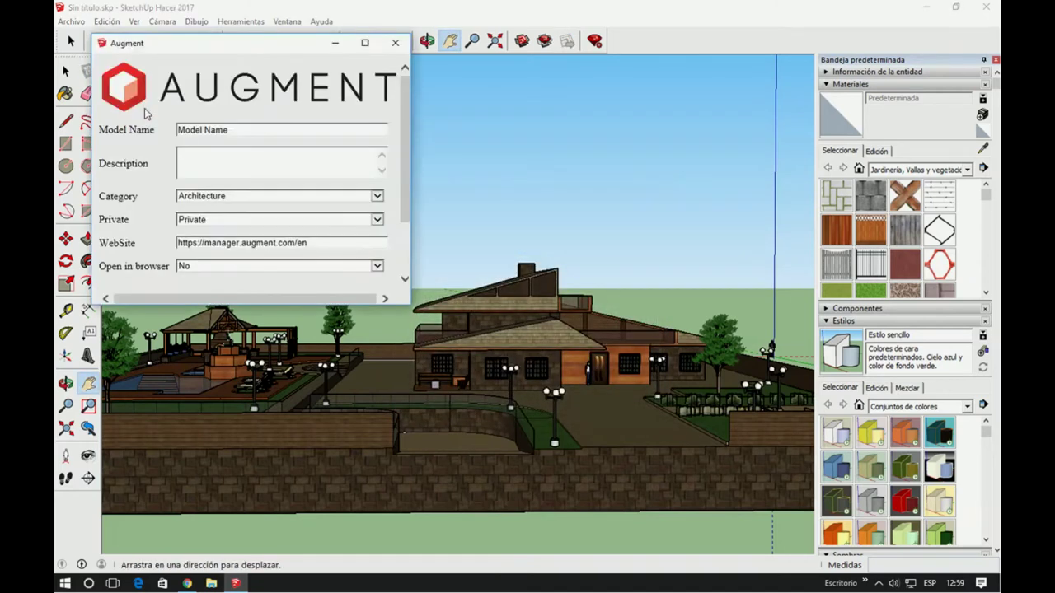
{"action": "triple_click", "coordinate": [247, 134]}
{"action": "key", "text": "BackSpace"}
{"action": "type", "text": "Casa"}
{"action": "left_click", "coordinate": [210, 157]}
{"action": "type", "text": "qtiq34htq3th8q3tq"}
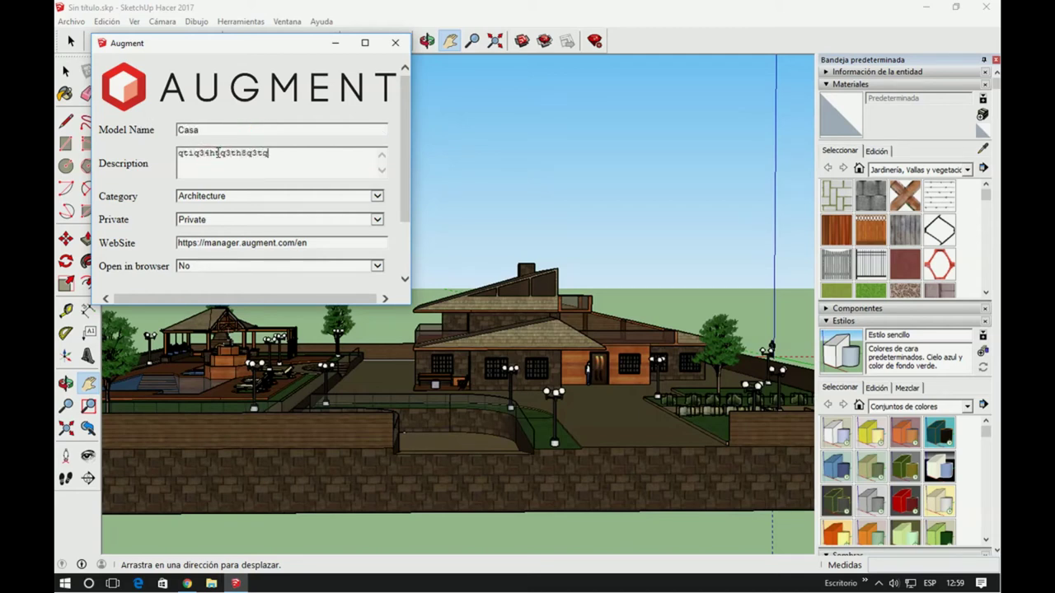
Set visibility to Public and Open in browser to No
{"action": "left_click", "coordinate": [220, 216]}
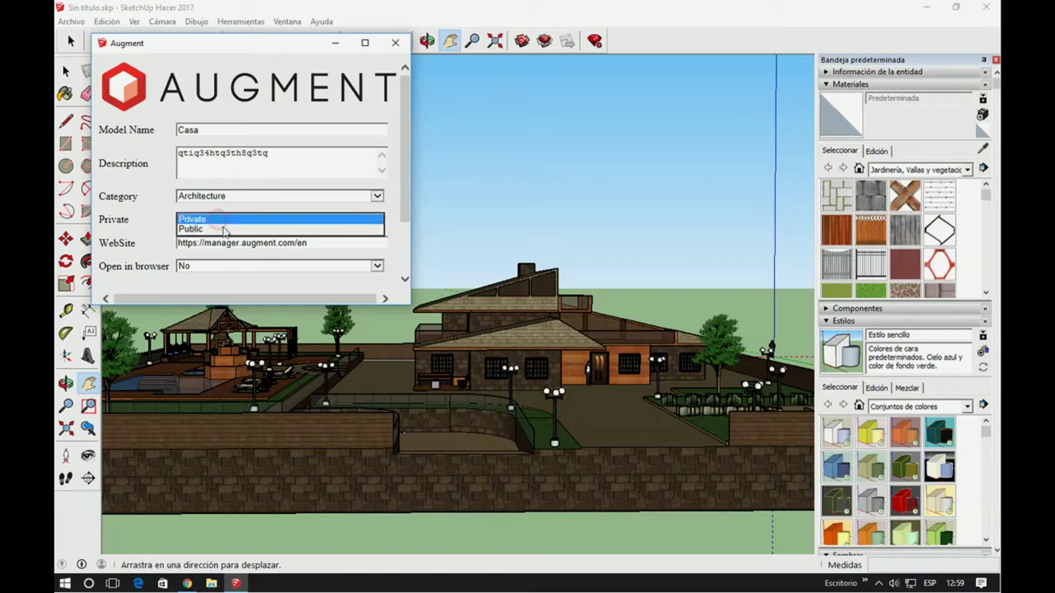
{"action": "left_click", "coordinate": [223, 234]}
{"action": "left_click", "coordinate": [222, 264]}
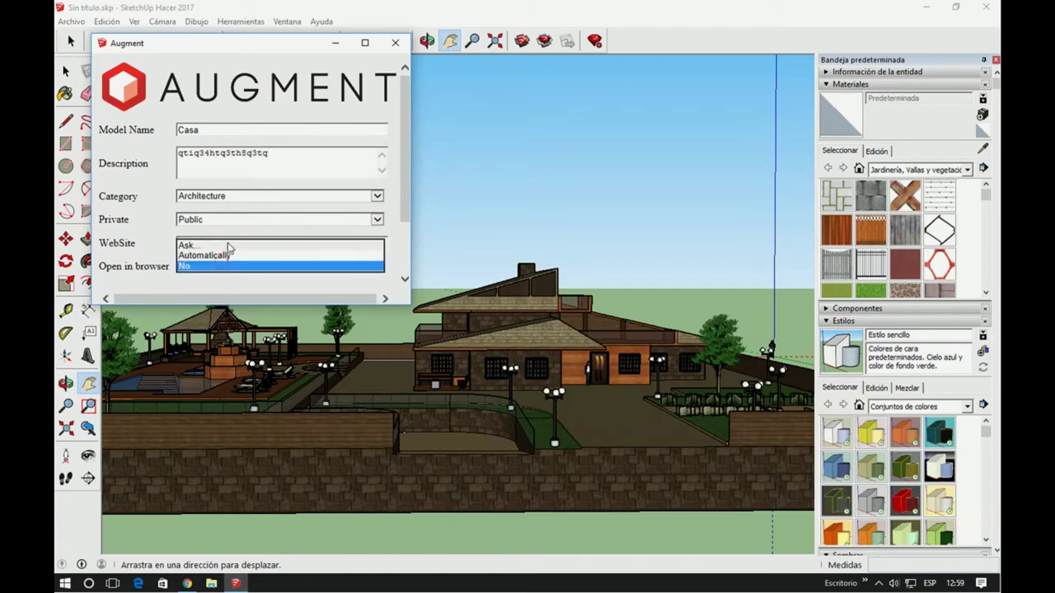
{"action": "left_click", "coordinate": [222, 266]}
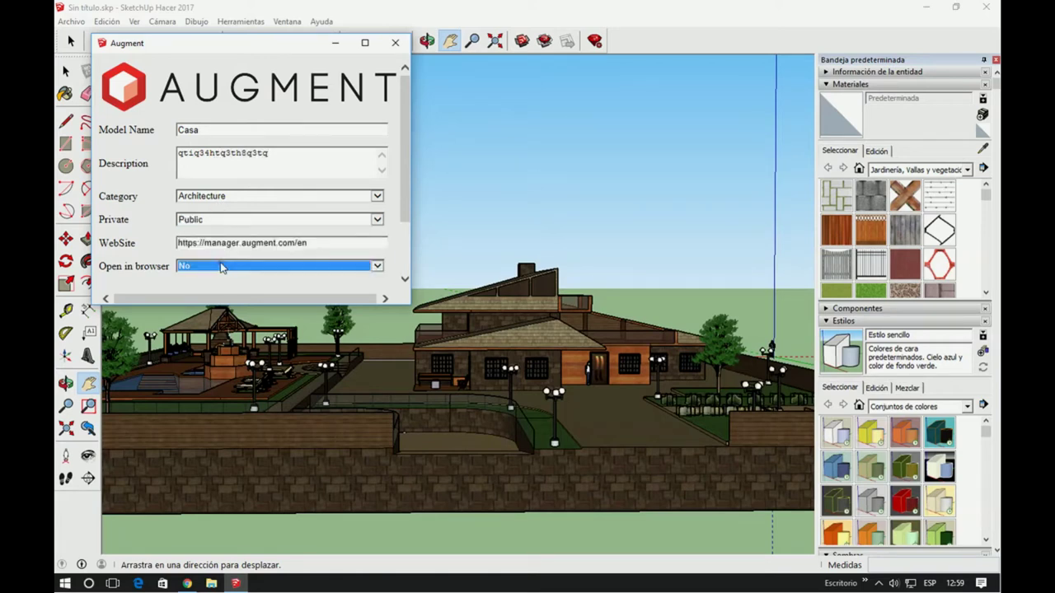
{"action": "scroll", "coordinate": [395, 164], "scroll_direction": "down", "scroll_amount": 3}
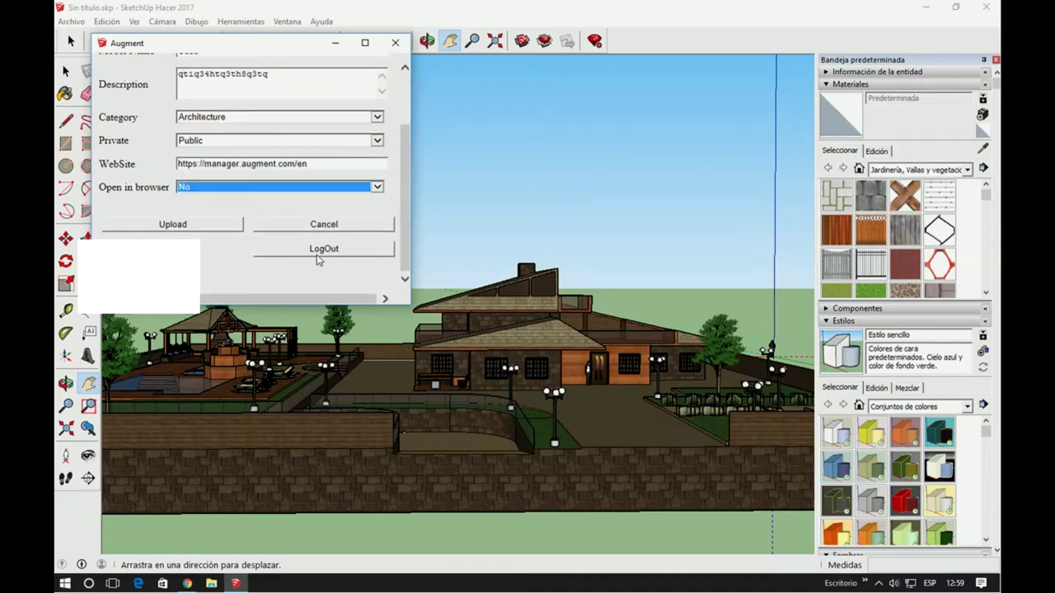
Check the Augment models page in the browser, then return to the SketchUp upload form
{"action": "left_click", "coordinate": [187, 583]}
{"action": "left_click", "coordinate": [240, 9]}
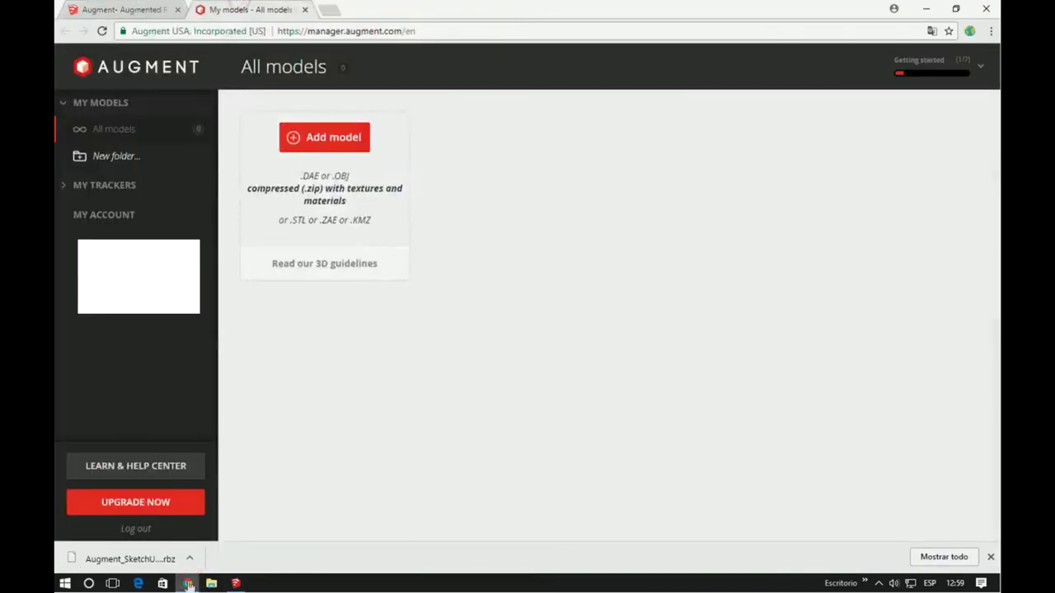
{"action": "left_click", "coordinate": [236, 583]}
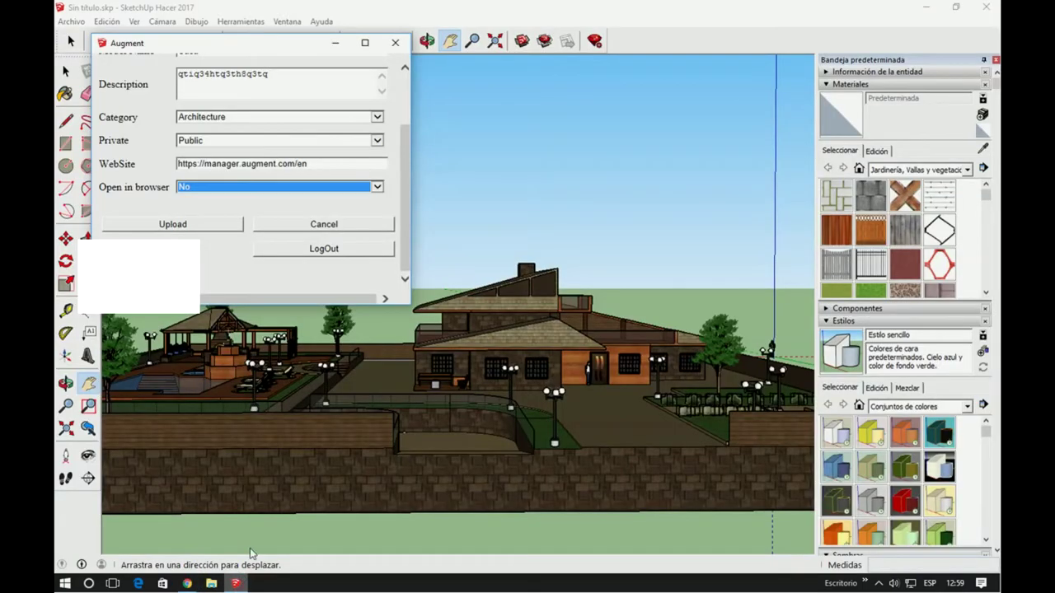
Export and upload the Casa model to Augment, waiting until it reaches 100%
{"action": "left_click", "coordinate": [184, 226]}
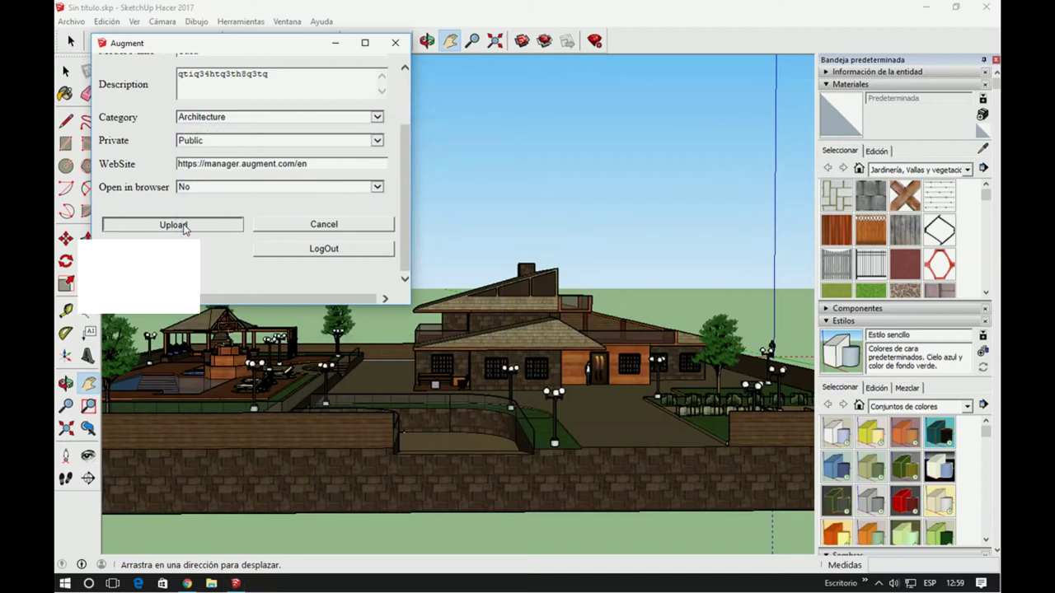
{"action": "left_click", "coordinate": [174, 225]}
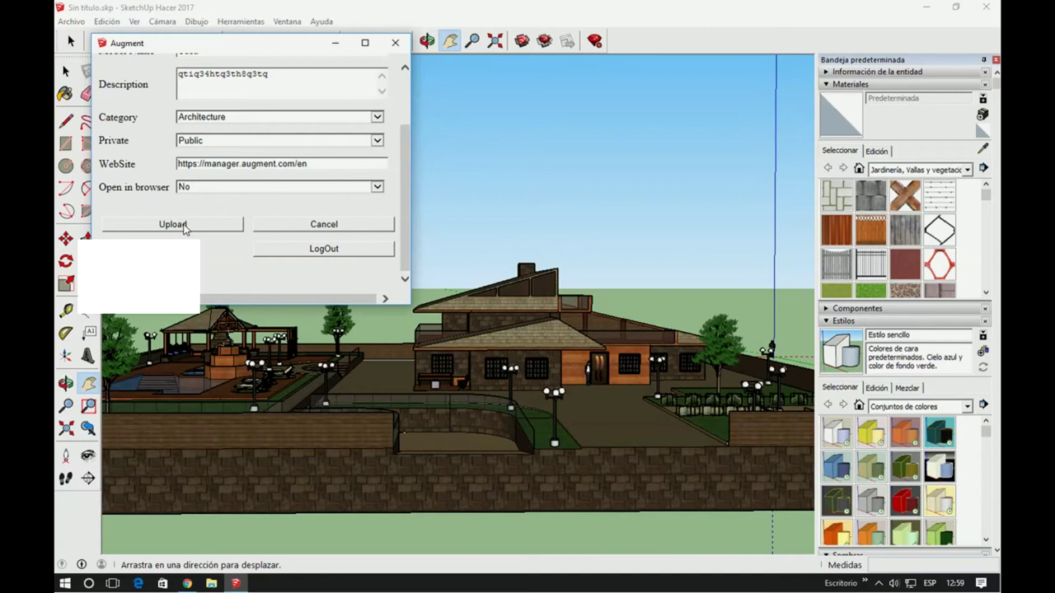
{"action": "left_click", "coordinate": [173, 225]}
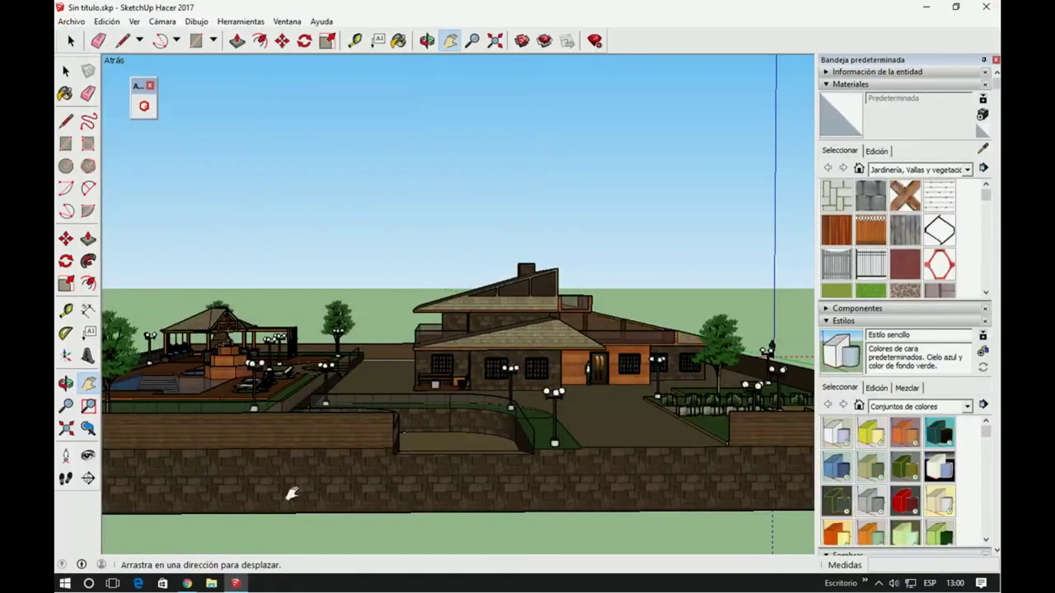
Reload the All models page until the Casa card appears, then open its page with the QR code
{"action": "left_click", "coordinate": [187, 585]}
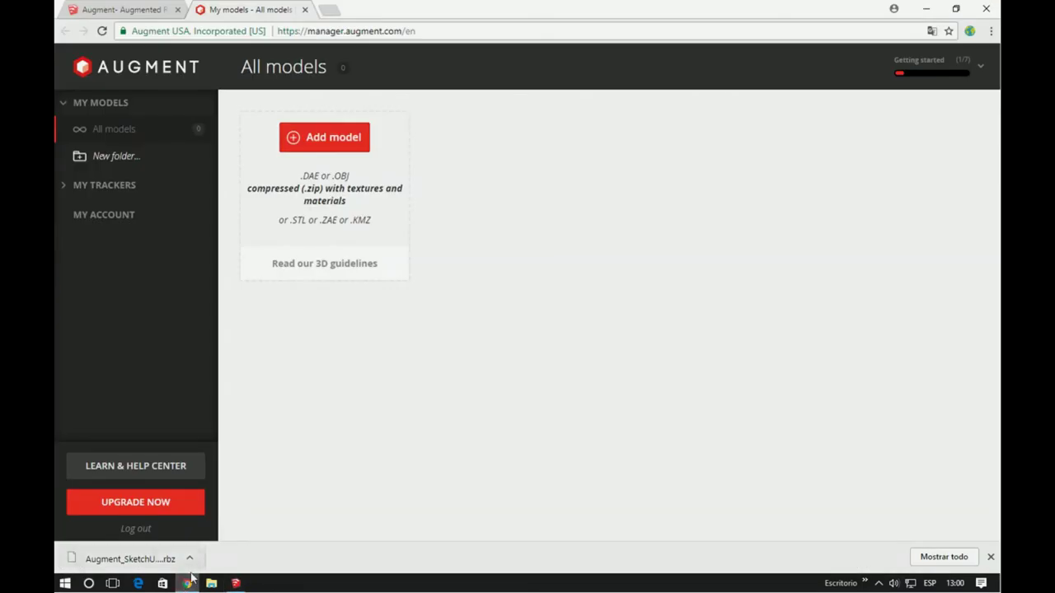
{"action": "left_click", "coordinate": [105, 32]}
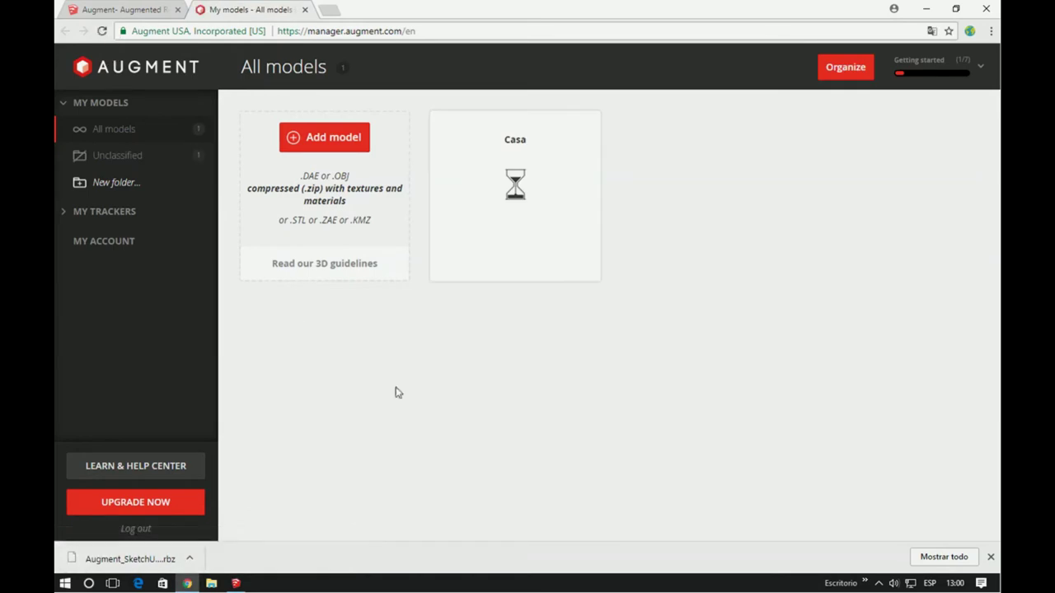
{"action": "left_click", "coordinate": [101, 31]}
{"action": "left_click", "coordinate": [545, 180]}
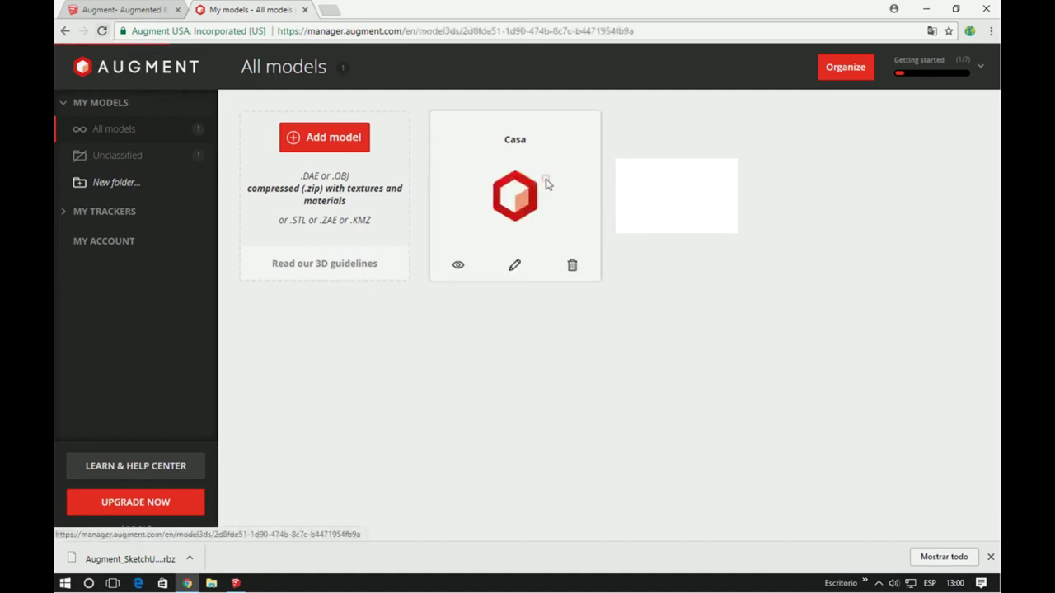
{"action": "scroll", "coordinate": [596, 272], "scroll_direction": "down", "scroll_amount": 2}
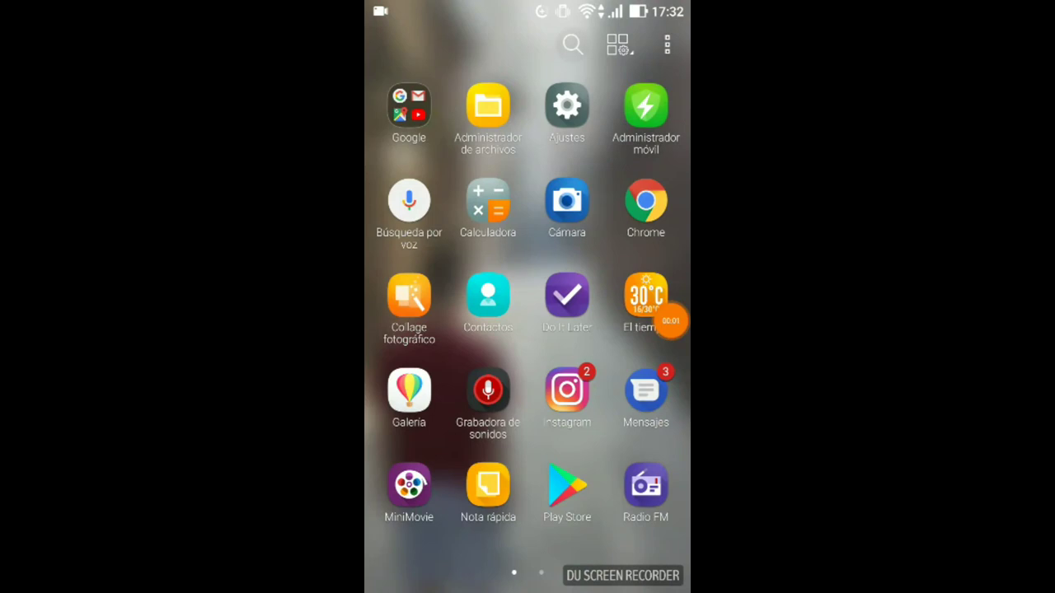
Search the phone's app drawer for 'a' and launch the Augment app
{"action": "left_click", "coordinate": [572, 45]}
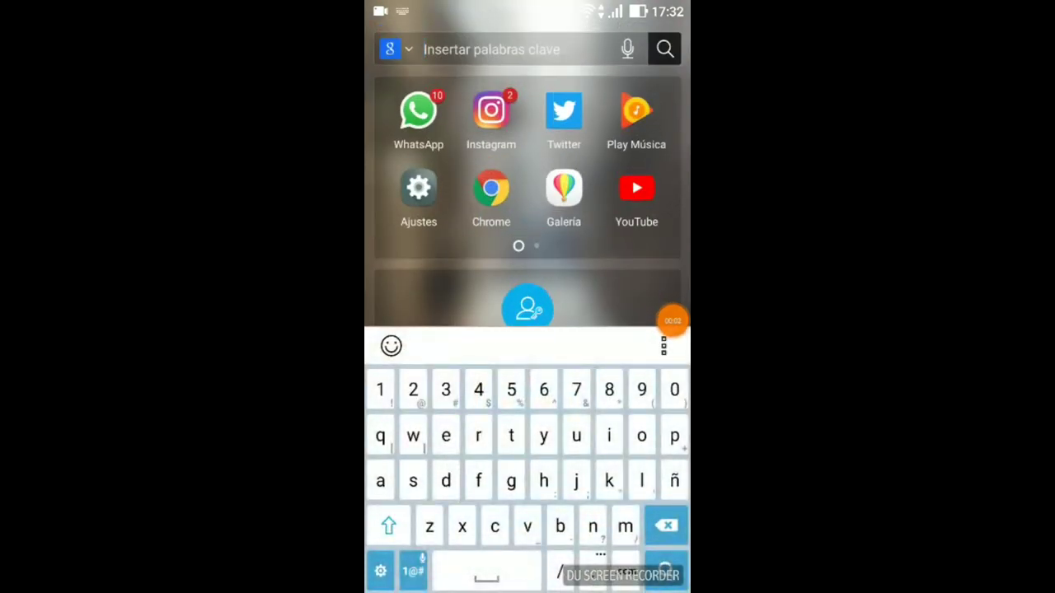
{"action": "type", "text": "a"}
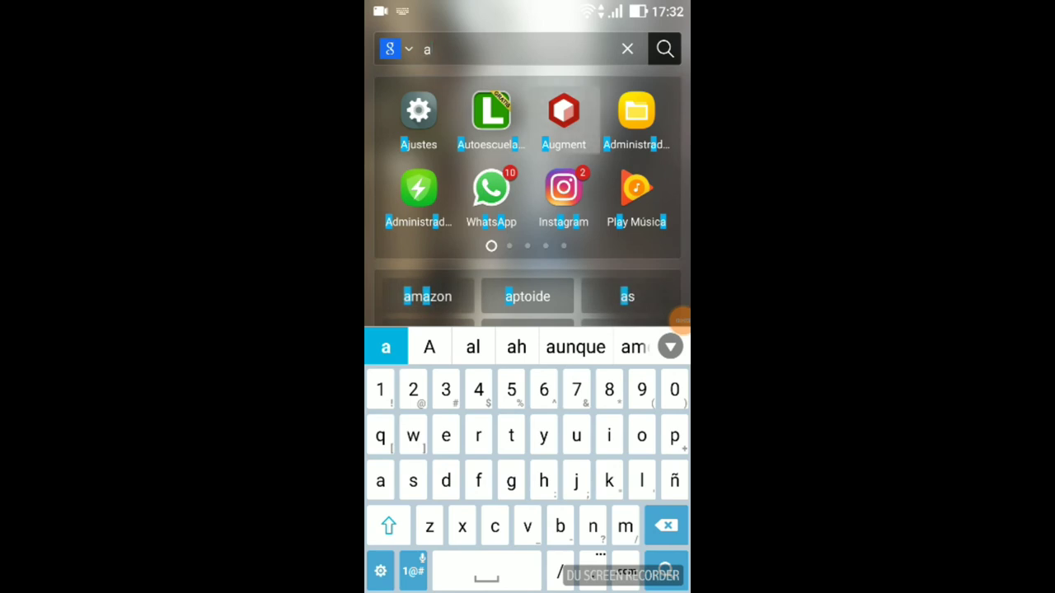
{"action": "left_click", "coordinate": [564, 112]}
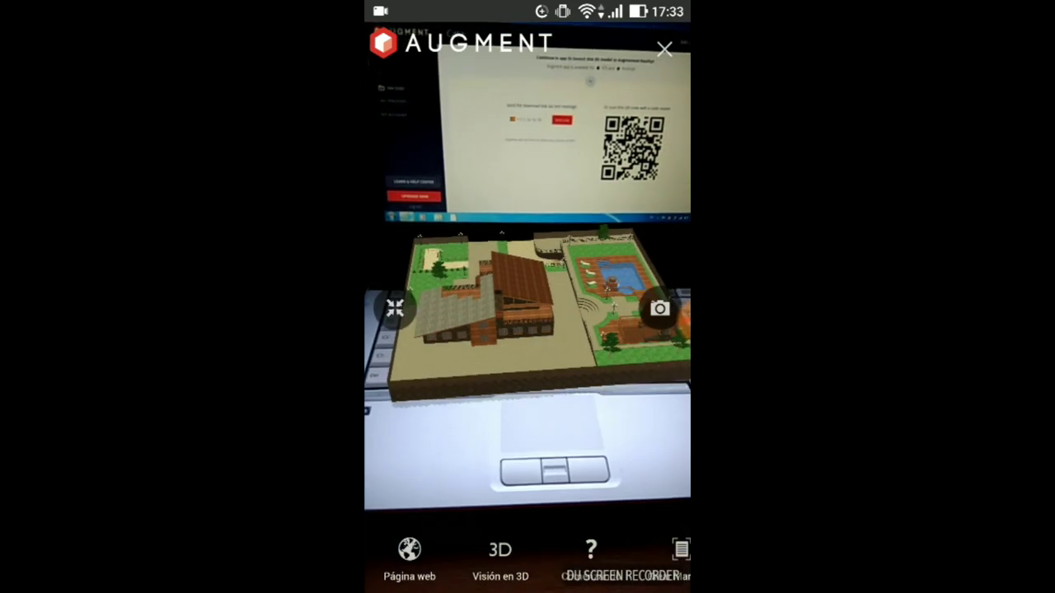
Resize the house model in AR and show the Comenzando gestures help
{"action": "scroll", "coordinate": [527, 313], "scroll_direction": "up", "scroll_amount": 5}
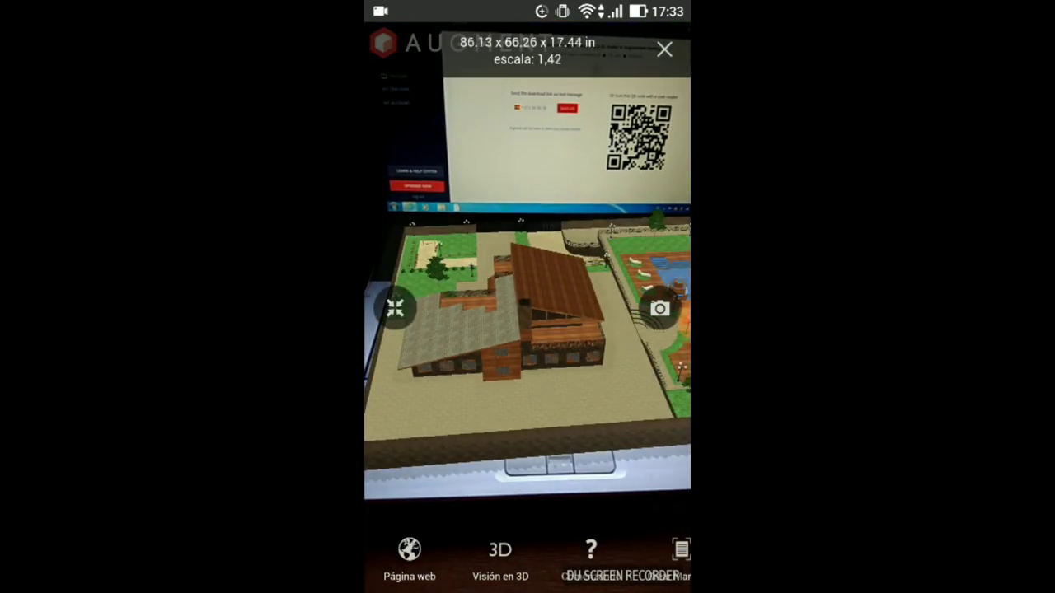
{"action": "scroll", "coordinate": [528, 314], "scroll_direction": "down", "scroll_amount": 3}
{"action": "scroll", "coordinate": [527, 313], "scroll_direction": "down", "scroll_amount": 2}
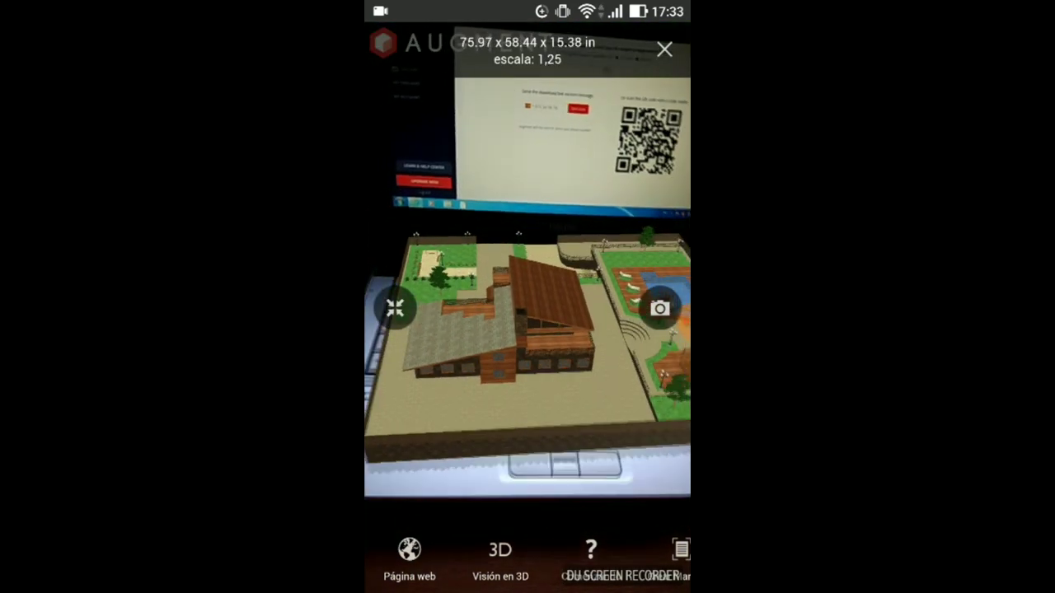
{"action": "left_click", "coordinate": [591, 556]}
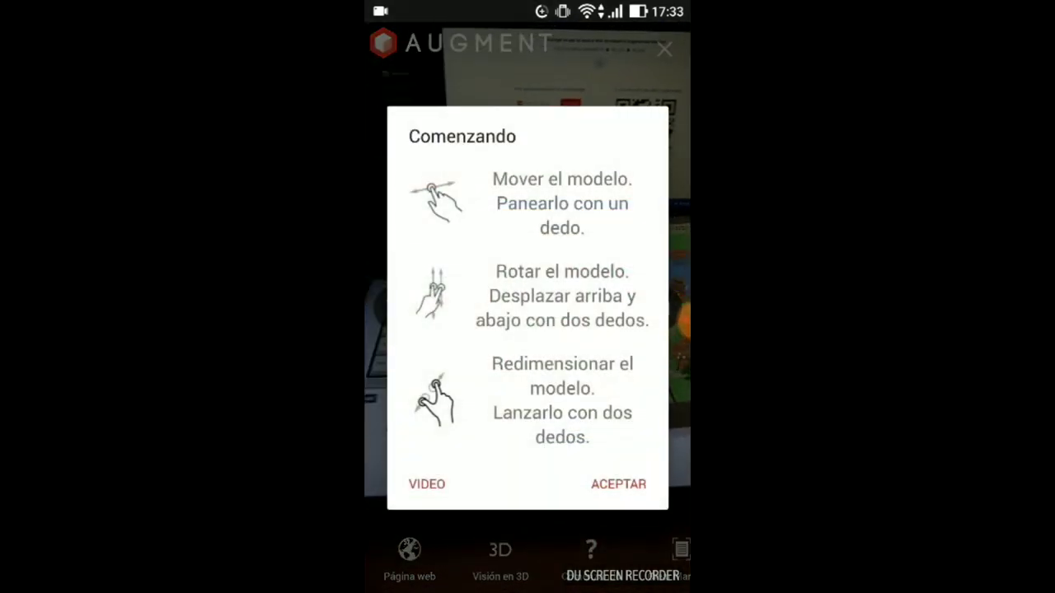
Dismiss the help, view the Casa house in Visión en 3D, then return to the real view
{"action": "left_click", "coordinate": [618, 484]}
{"action": "left_click", "coordinate": [500, 556]}
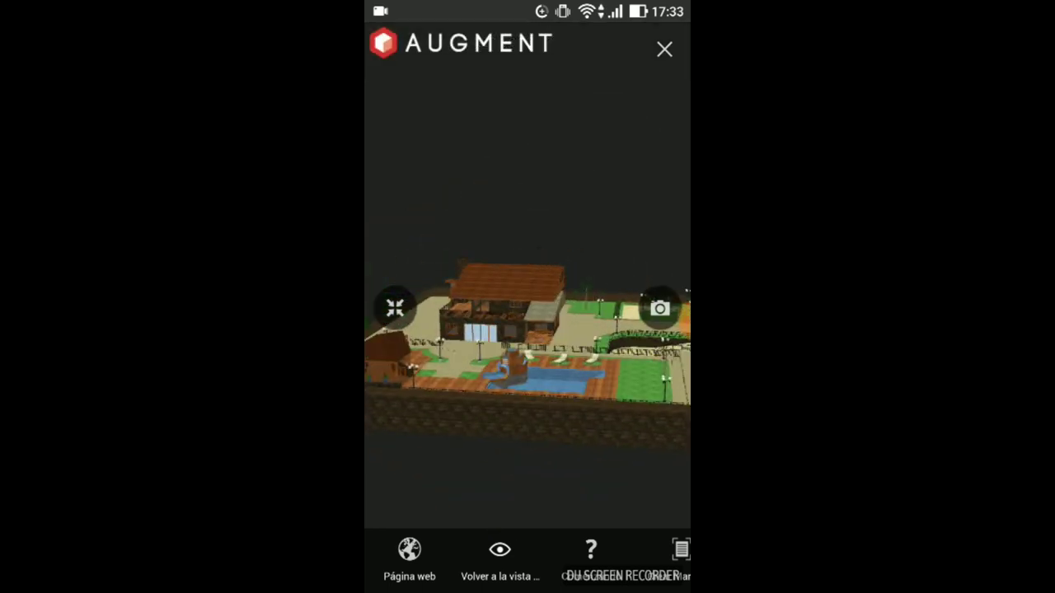
{"action": "left_click", "coordinate": [500, 561]}
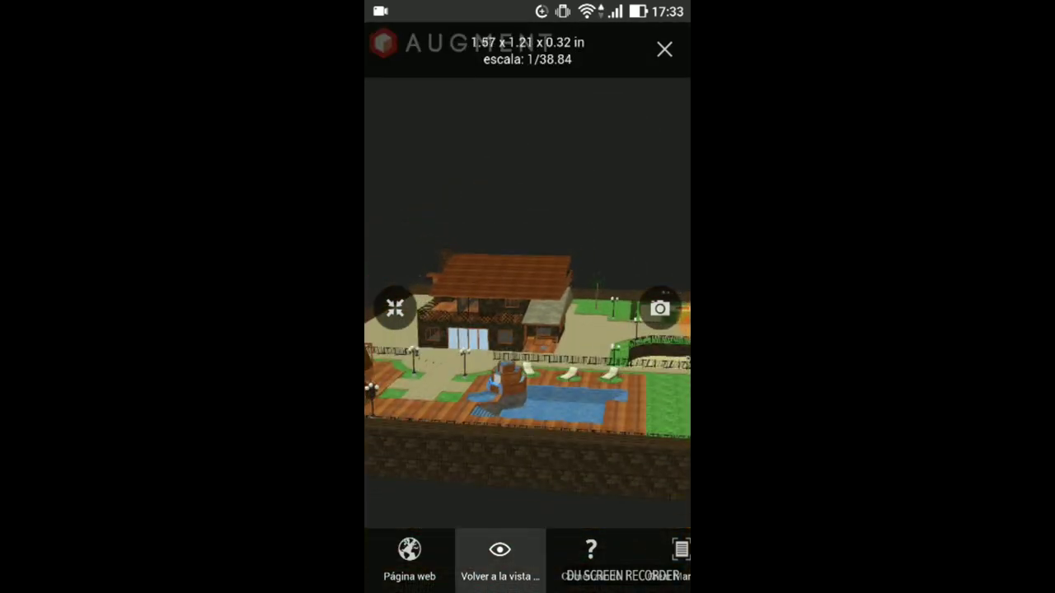